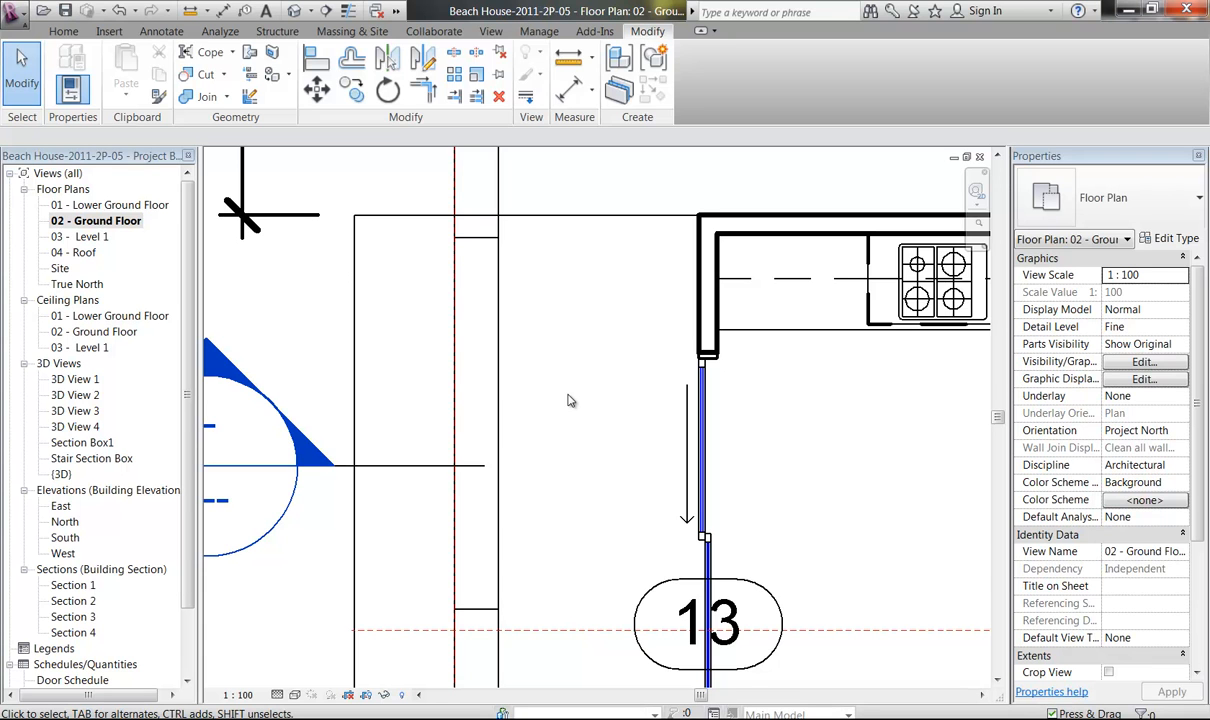
Step: Bring up the Open dialog for another Revit file and dismiss the save reminder without saving the project
{"action": "middle_click_drag", "start_coordinate": [537, 420], "coordinate": [514, 361]}
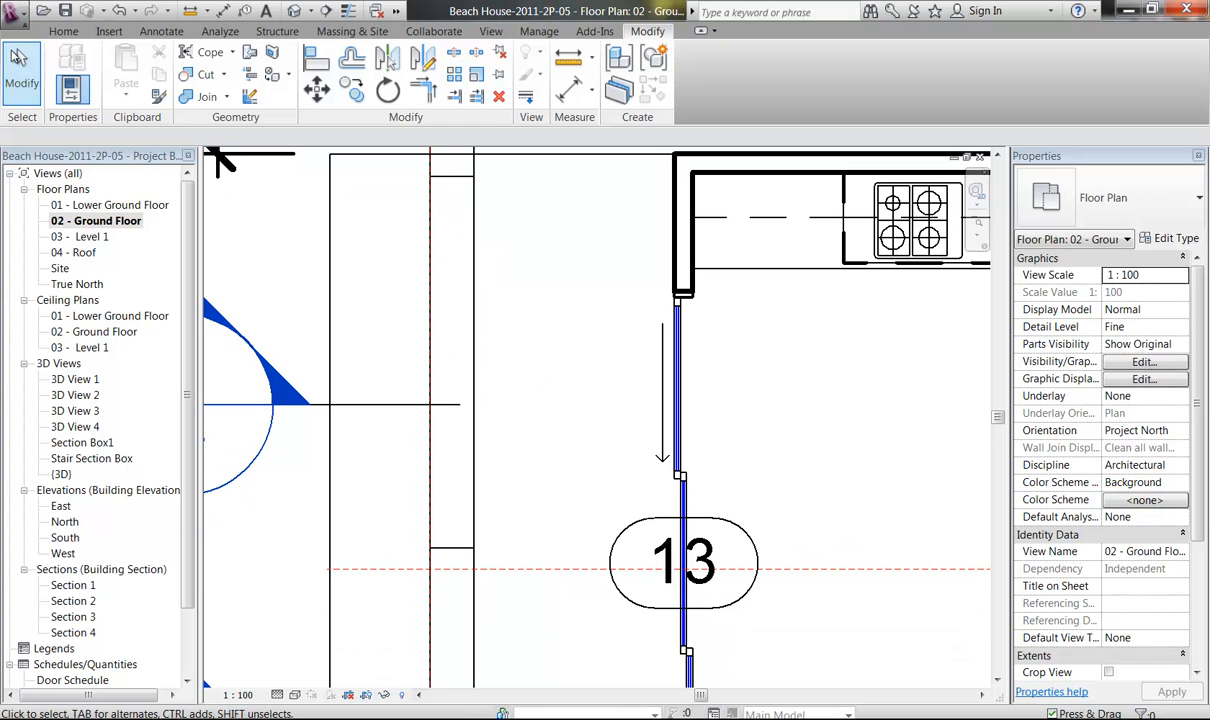
{"action": "left_click", "coordinate": [10, 15]}
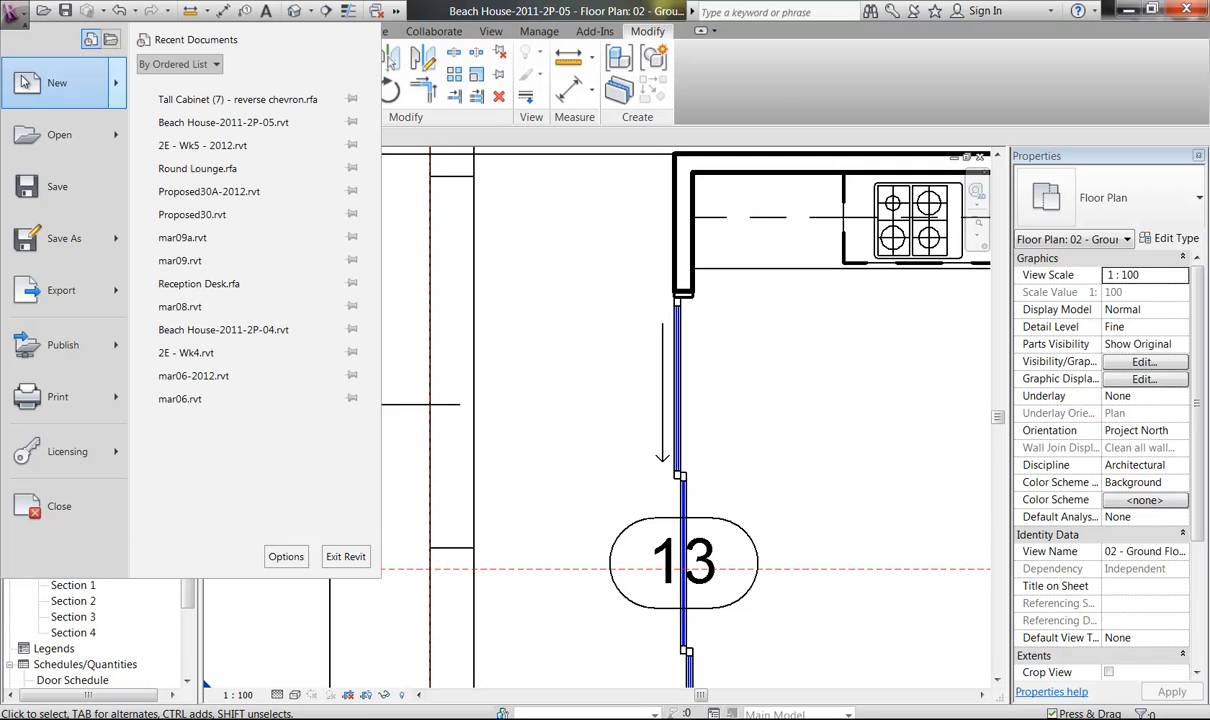
{"action": "mouse_move", "coordinate": [36, 137]}
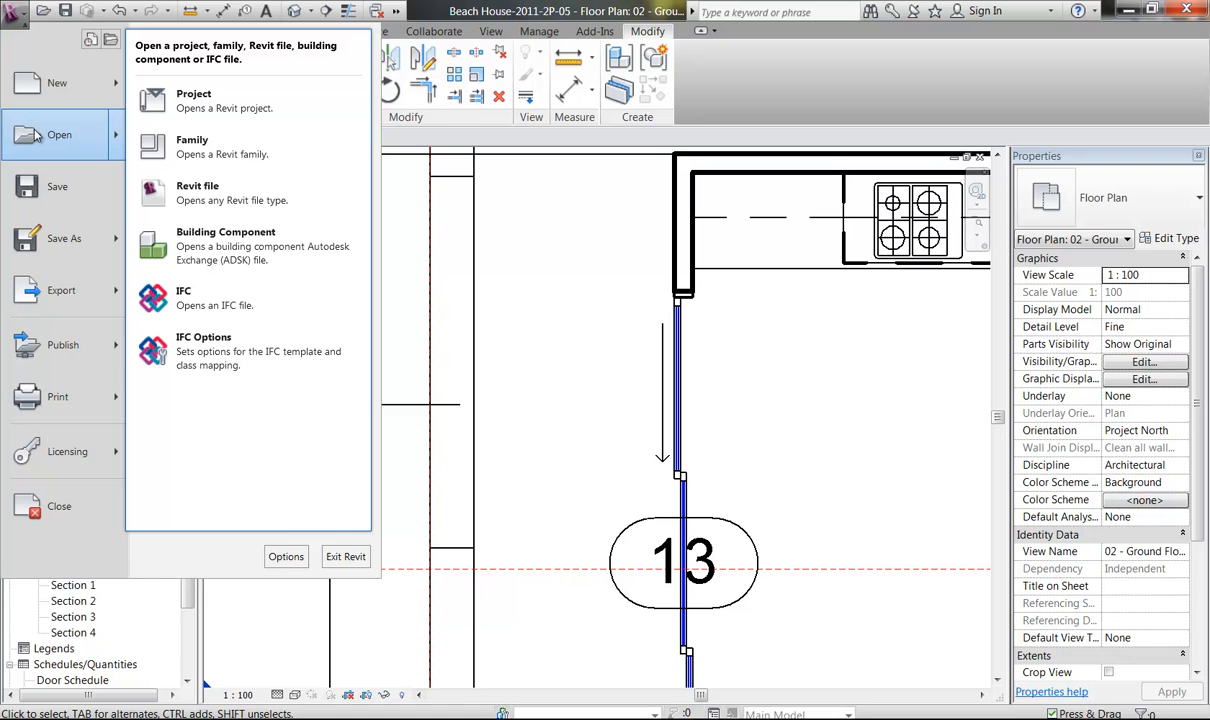
{"action": "left_click", "coordinate": [35, 135]}
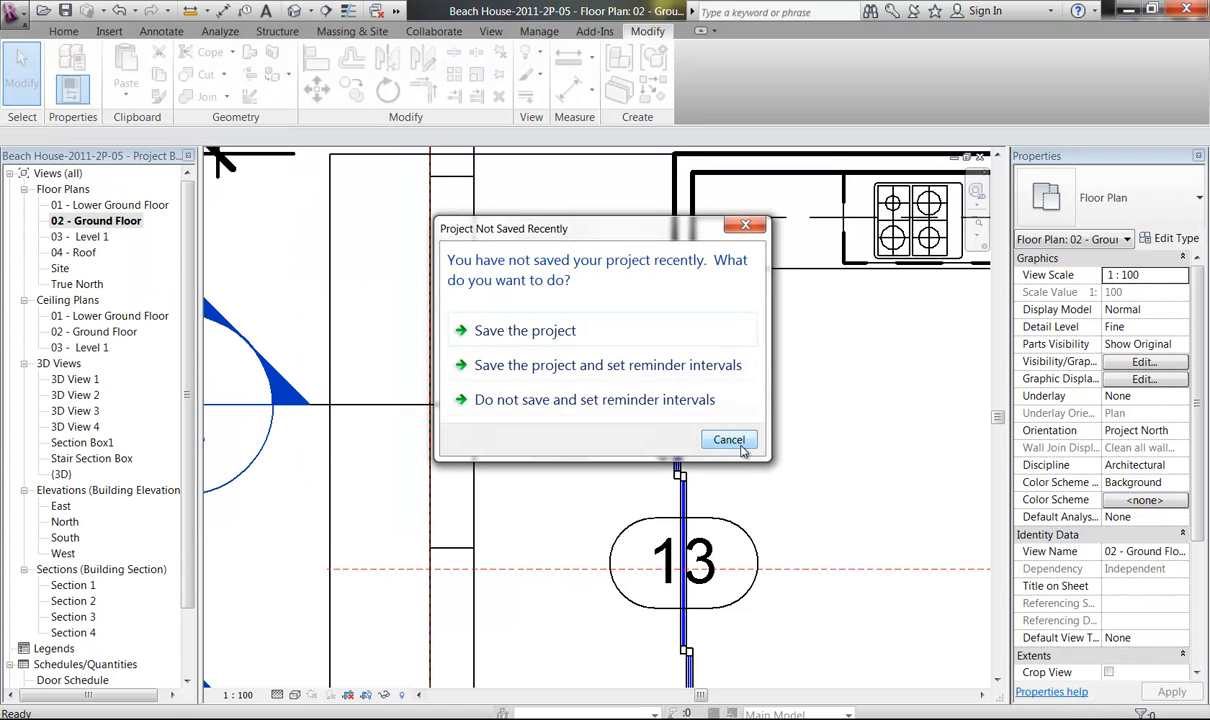
{"action": "left_click", "coordinate": [741, 449]}
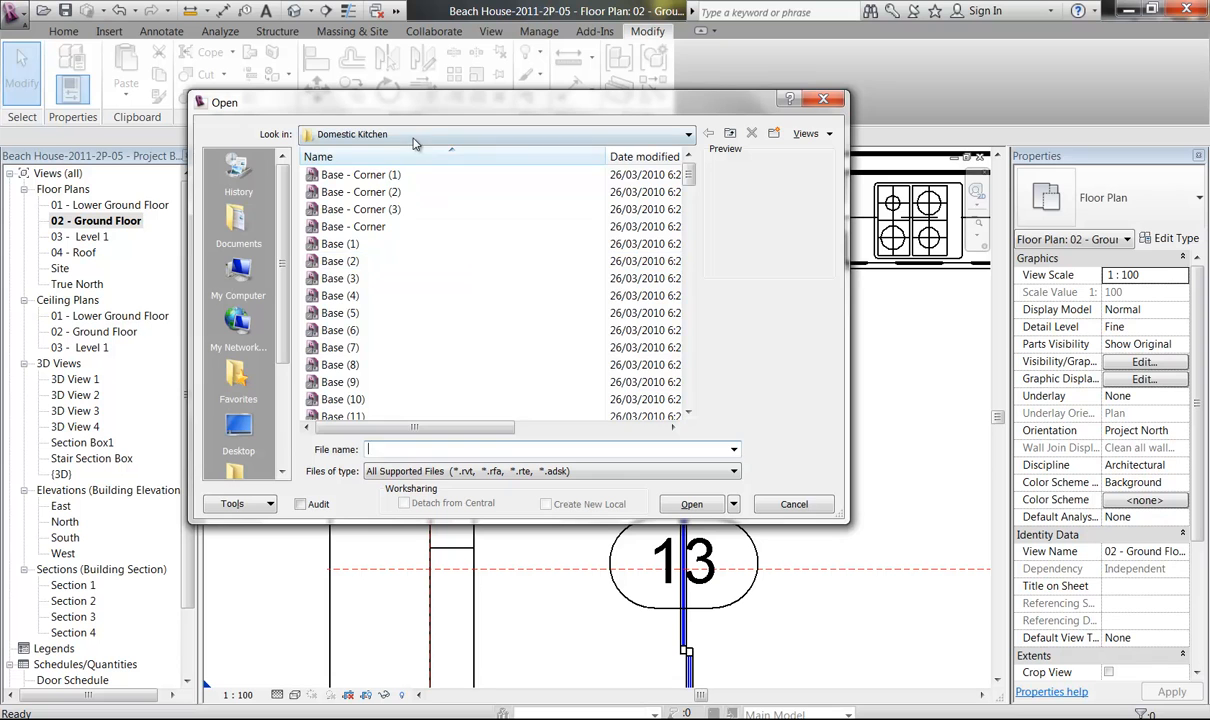
{"action": "left_click", "coordinate": [414, 137]}
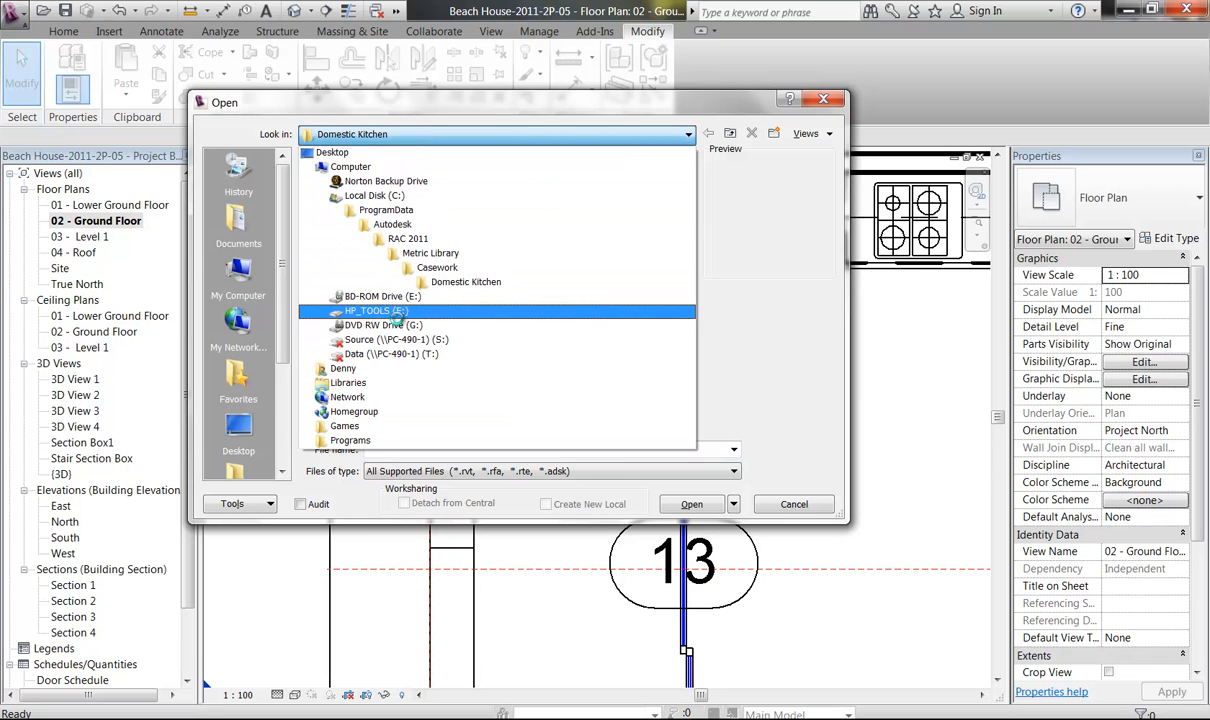
{"action": "left_click", "coordinate": [413, 138]}
{"action": "left_click_drag", "start_coordinate": [287, 325], "coordinate": [287, 425]}
{"action": "left_click", "coordinate": [240, 322]}
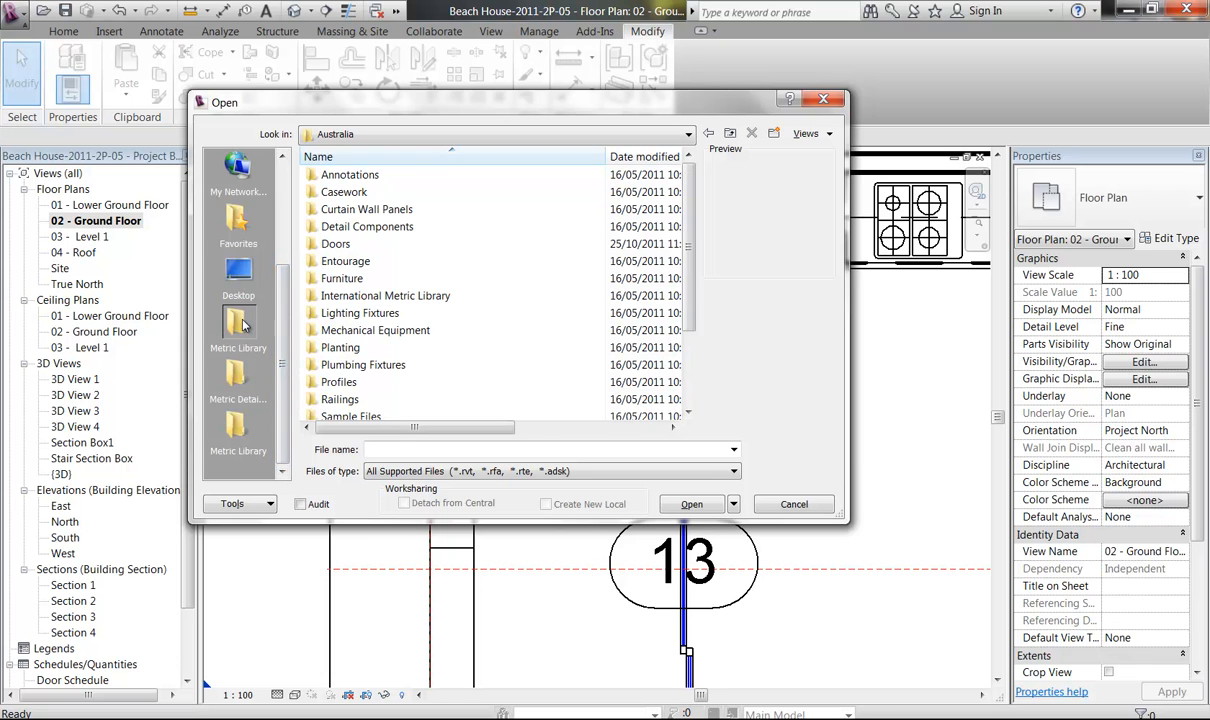
{"action": "mouse_move", "coordinate": [688, 260]}
{"action": "left_mouse_down"}
{"action": "mouse_move", "coordinate": [688, 355]}
{"action": "mouse_move", "coordinate": [714, 219]}
{"action": "left_mouse_up"}
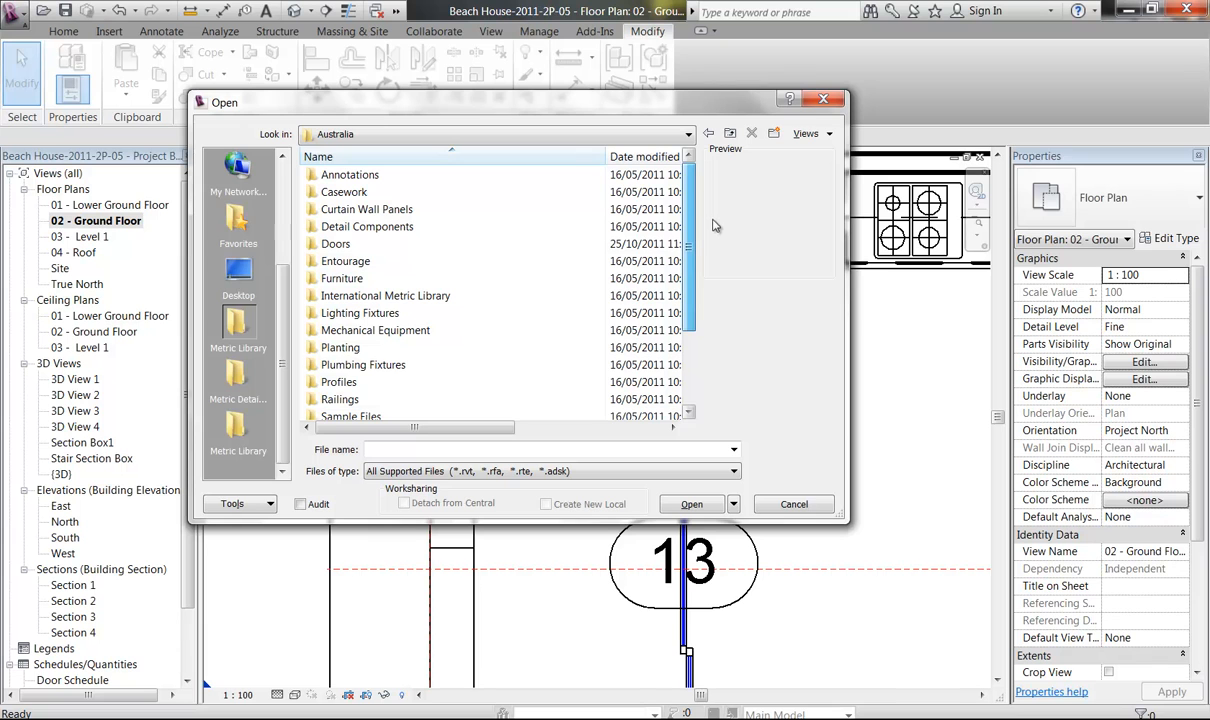
{"action": "left_click", "coordinate": [670, 136]}
{"action": "left_click", "coordinate": [665, 138]}
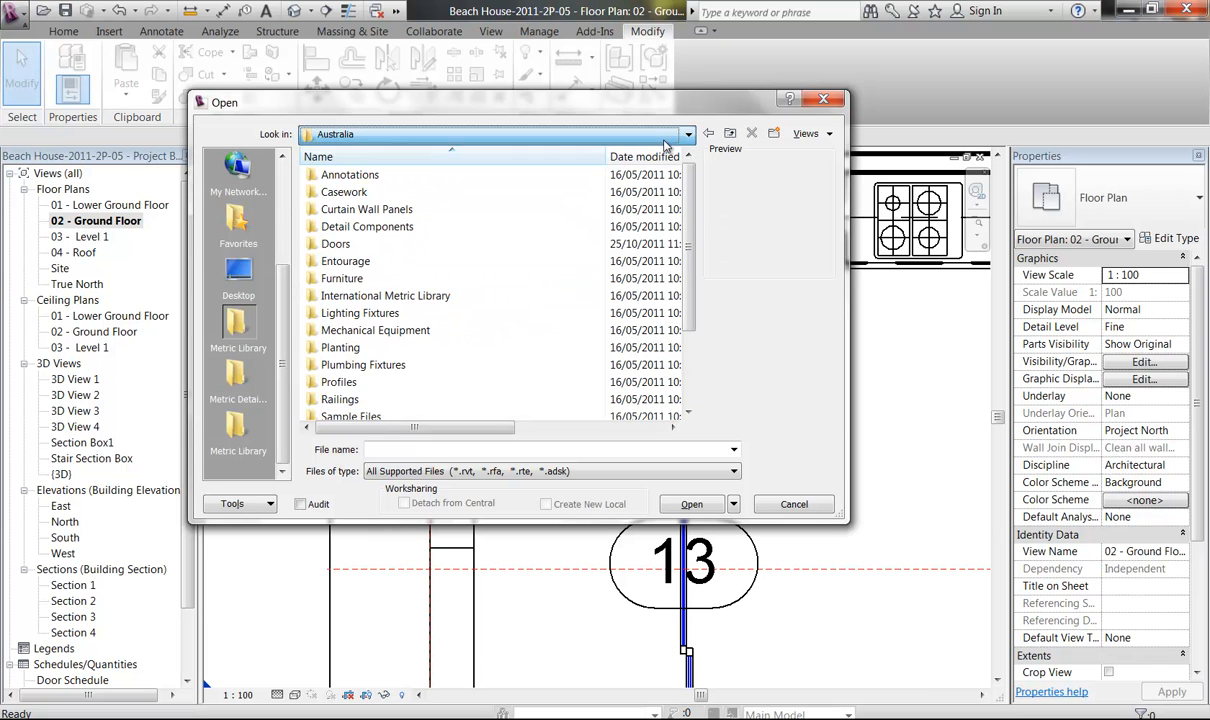
{"action": "left_click", "coordinate": [385, 134]}
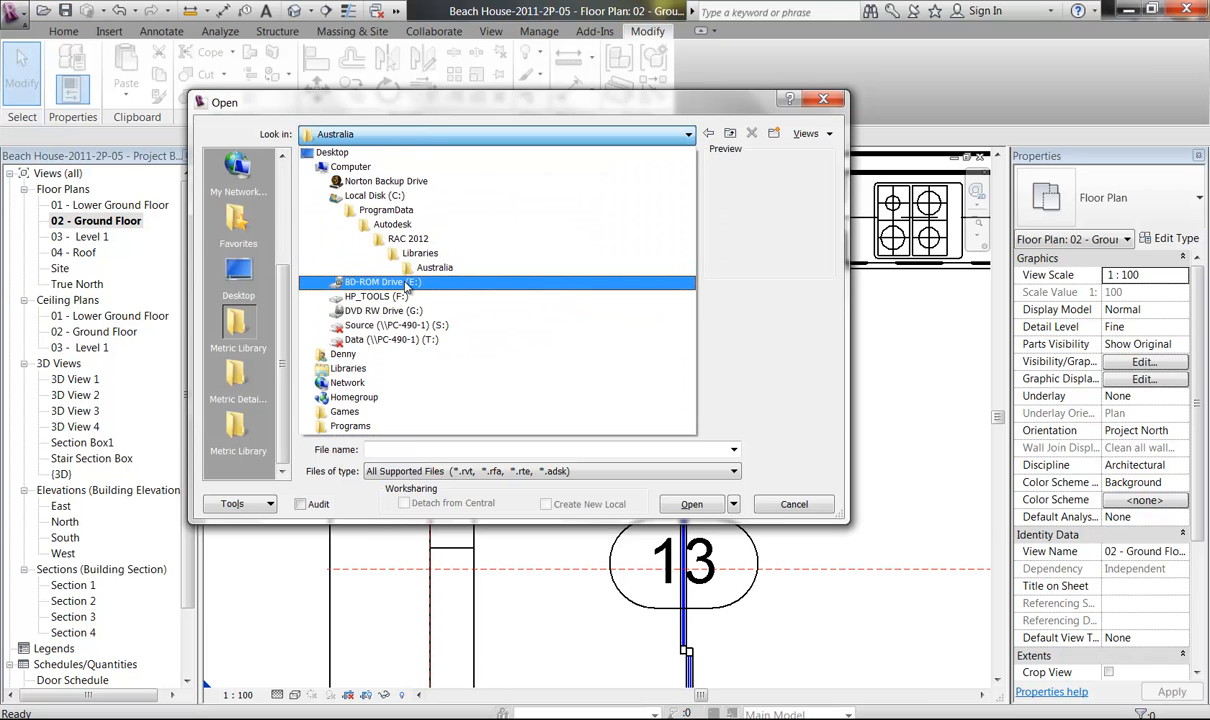
{"action": "left_click", "coordinate": [410, 134]}
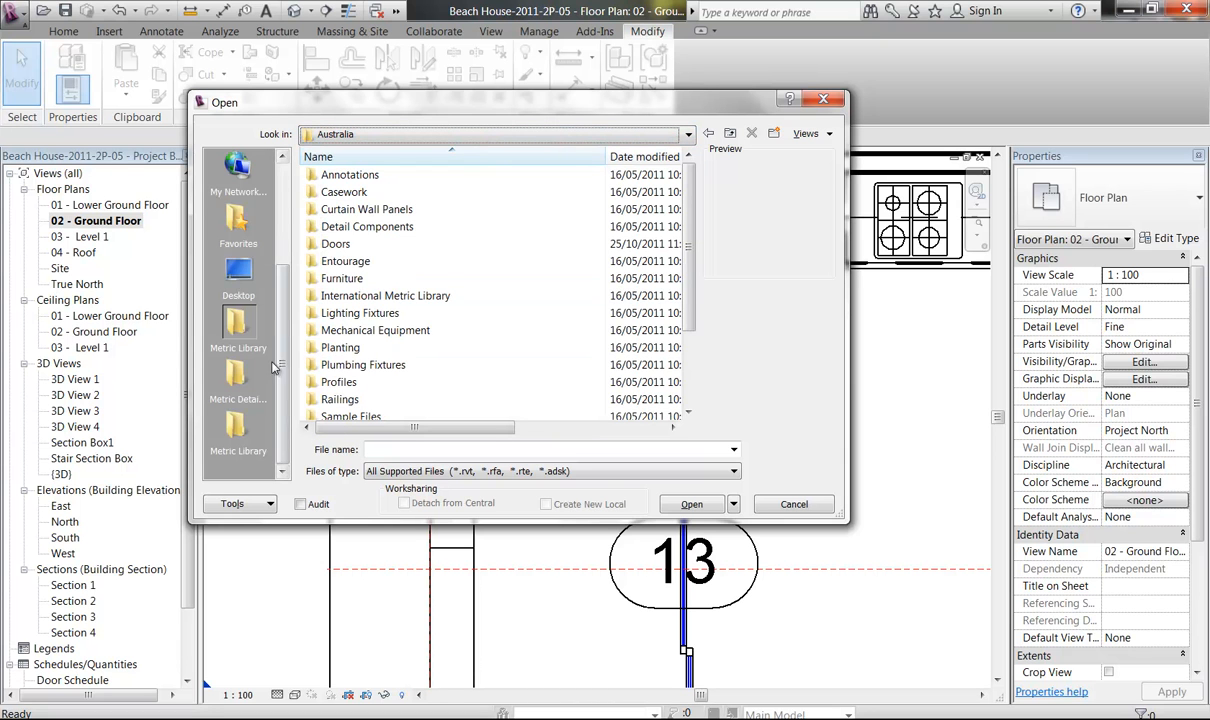
Step: Open the Beach House Balustrade file from the Beach House folder inside Revit Training in My Documents
{"action": "scroll", "coordinate": [286, 323], "scroll_direction": "up", "scroll_amount": 5}
{"action": "left_click", "coordinate": [238, 222]}
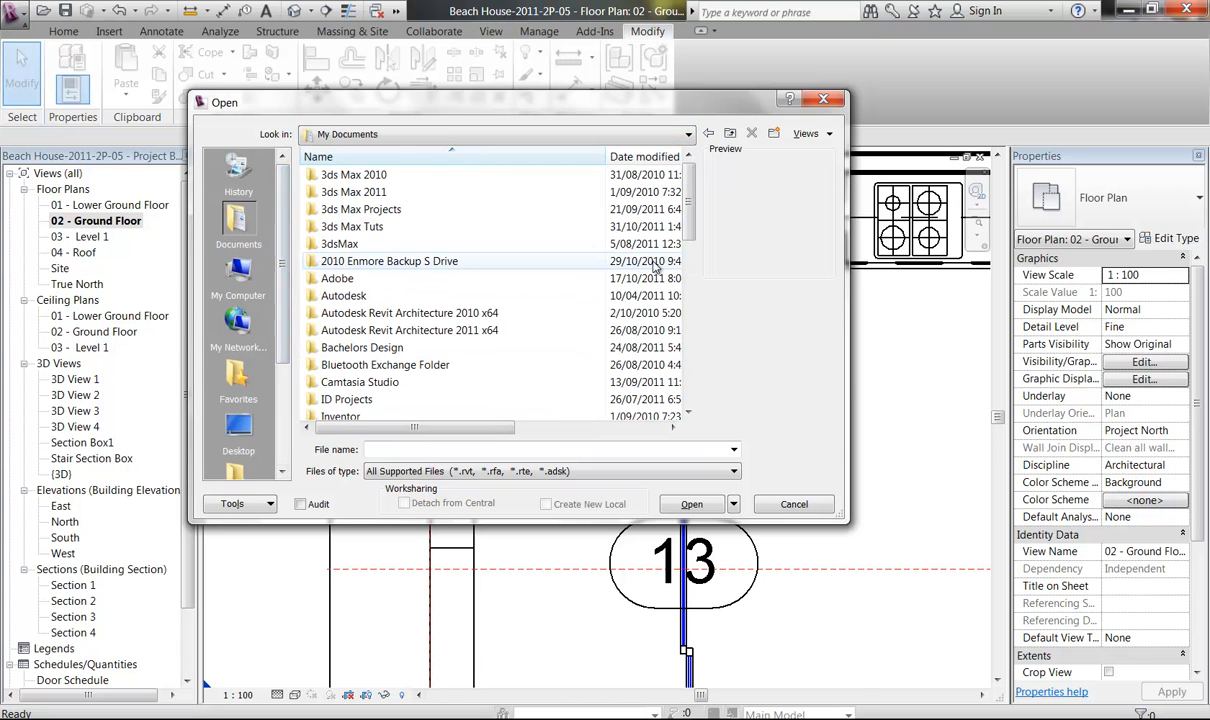
{"action": "scroll", "coordinate": [693, 224], "scroll_direction": "down", "scroll_amount": 7}
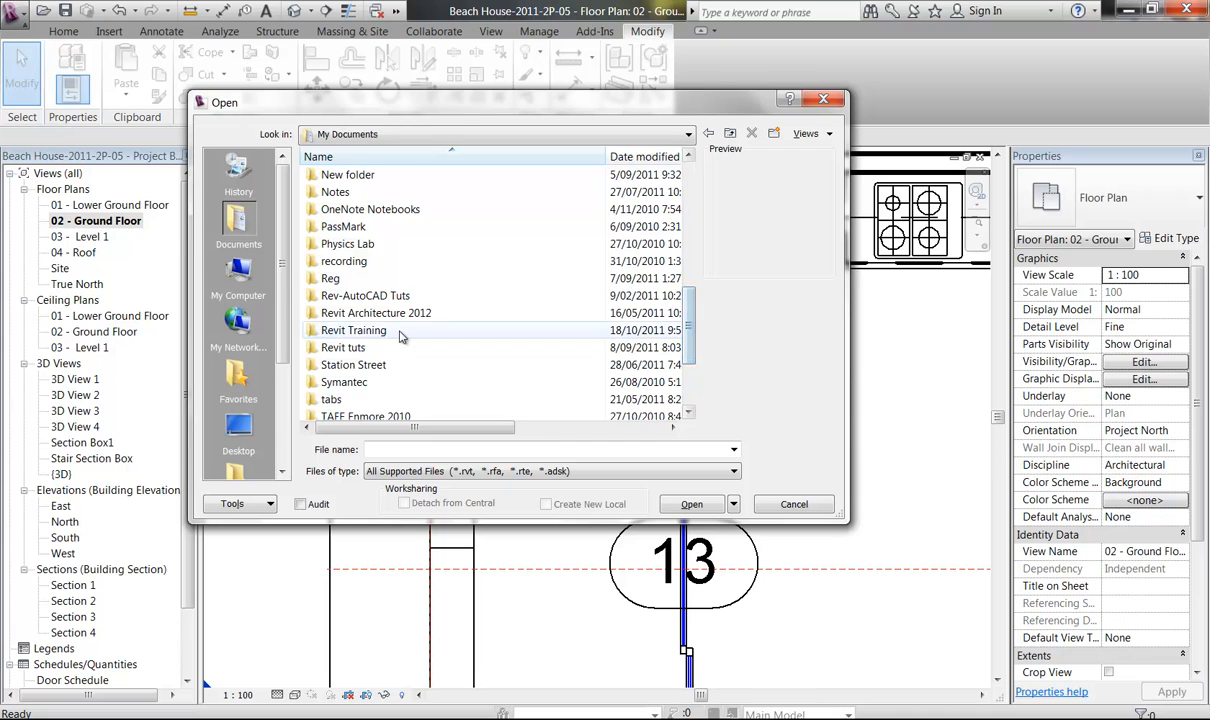
{"action": "double_click", "coordinate": [398, 332]}
{"action": "double_click", "coordinate": [328, 175]}
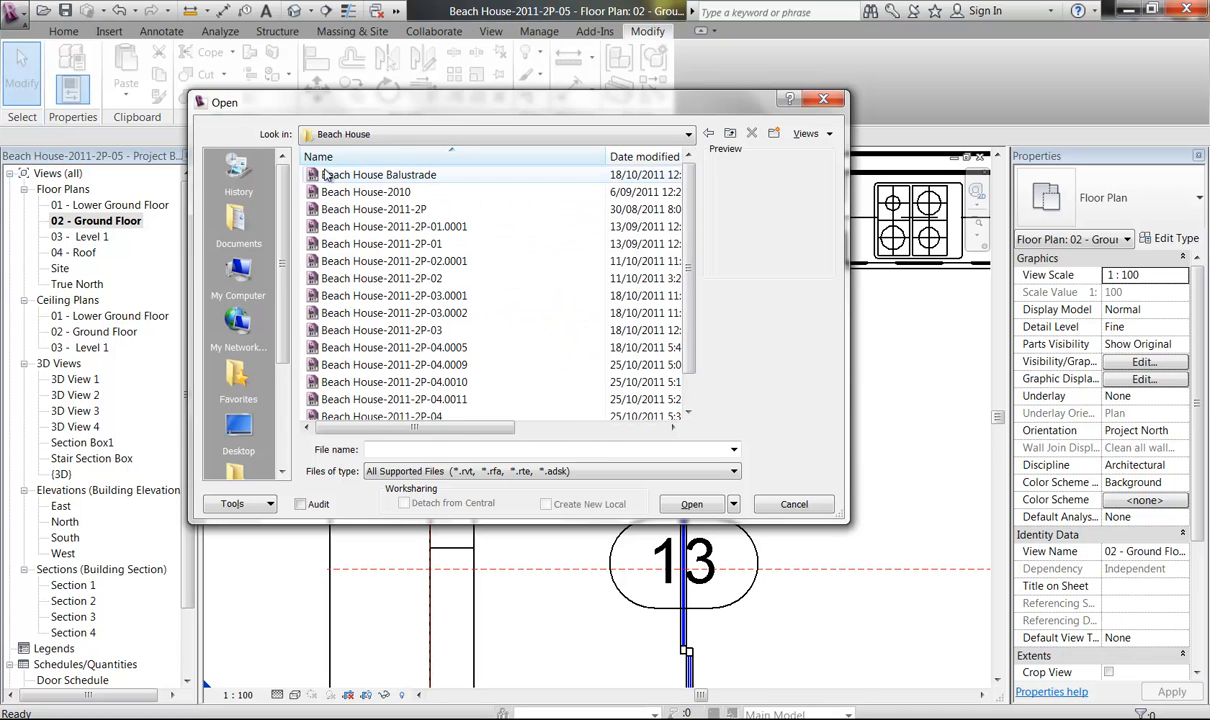
{"action": "left_click", "coordinate": [335, 178]}
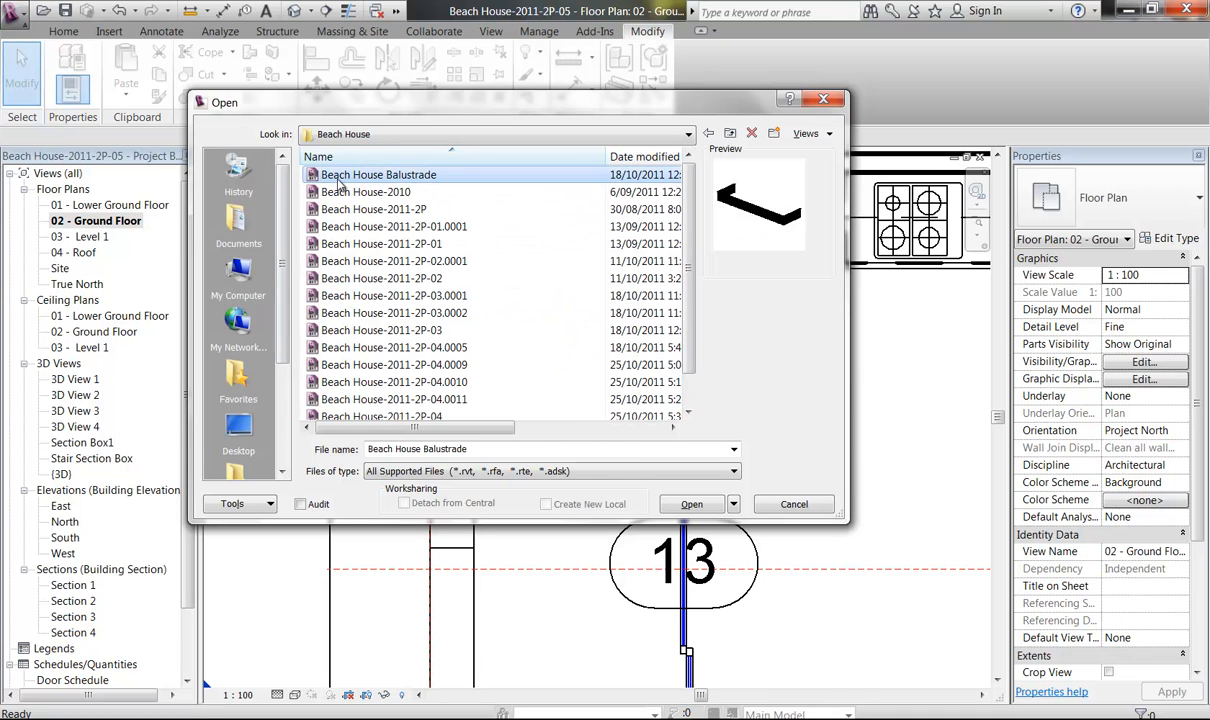
{"action": "left_click", "coordinate": [690, 504]}
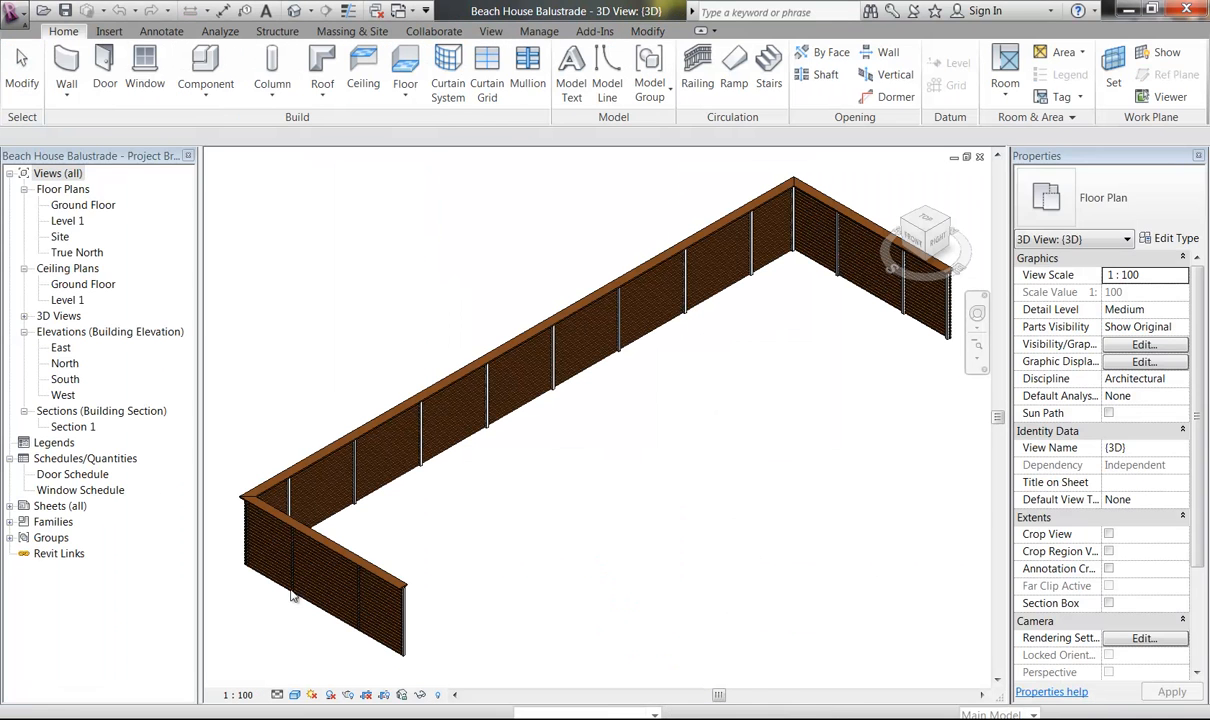
Step: Copy the slatted timber balustrade railing and switch back to the Beach House-2011-2P-05 project's 02 - Ground Floor plan
{"action": "middle_click_drag", "start_coordinate": [292, 561], "coordinate": [549, 490]}
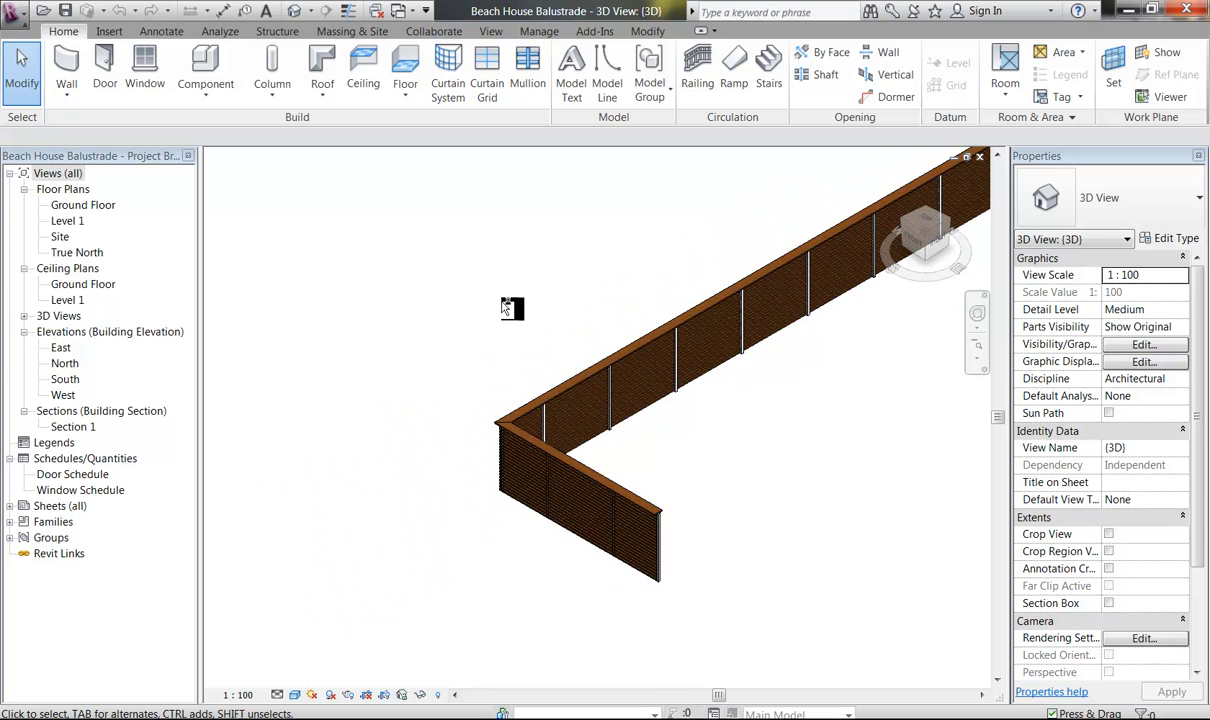
{"action": "scroll", "coordinate": [507, 308], "scroll_direction": "down", "scroll_amount": 2}
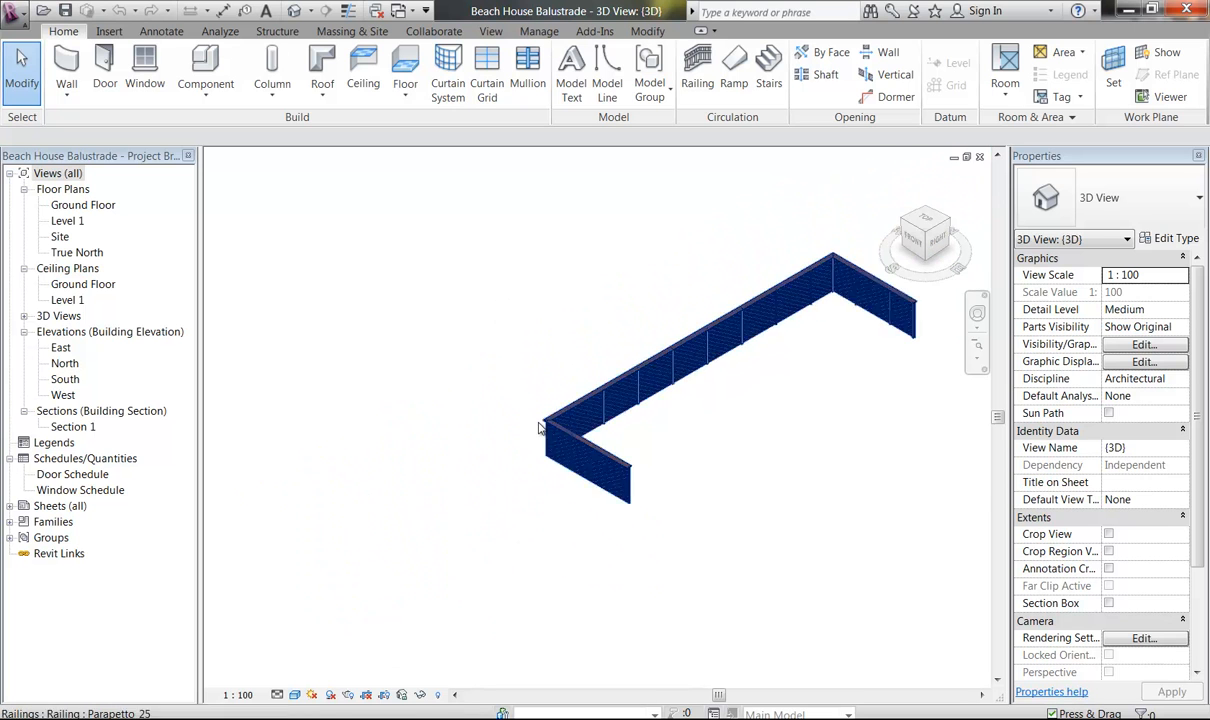
{"action": "scroll", "coordinate": [538, 399], "scroll_direction": "up", "scroll_amount": 8}
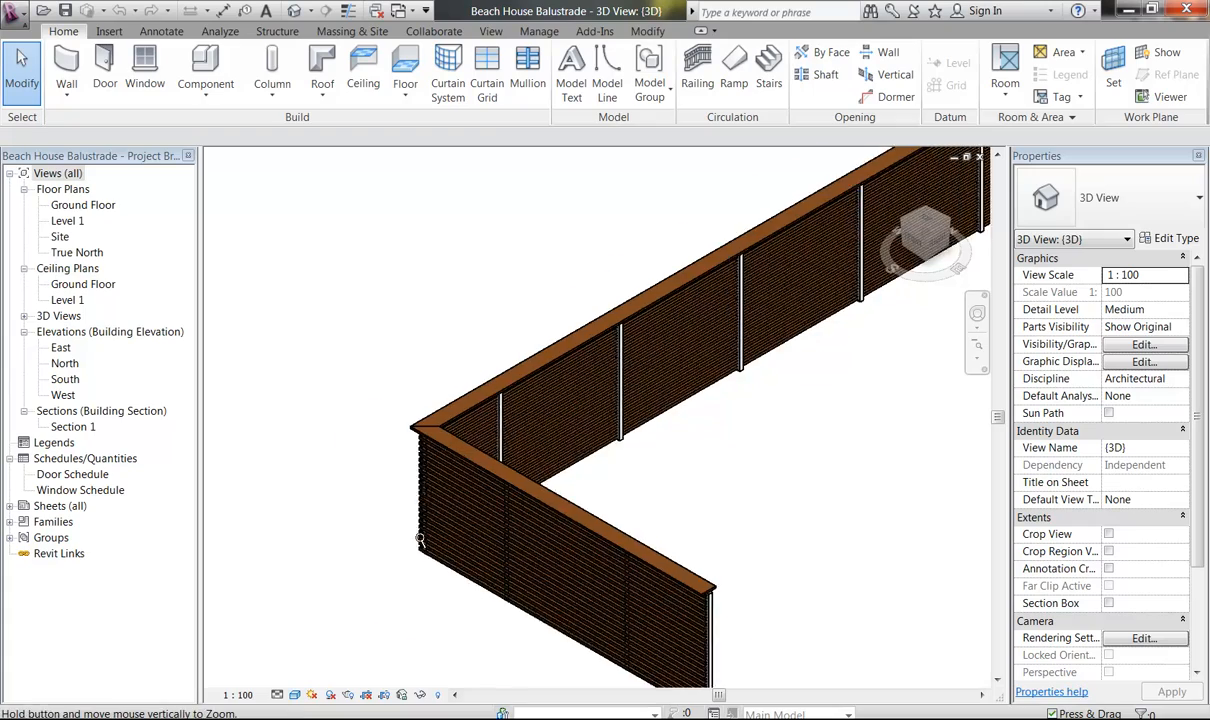
{"action": "middle_click_drag", "start_coordinate": [356, 418], "coordinate": [593, 274], "text": "ctrl"}
{"action": "middle_click_drag", "start_coordinate": [435, 316], "coordinate": [437, 456], "text": "ctrl"}
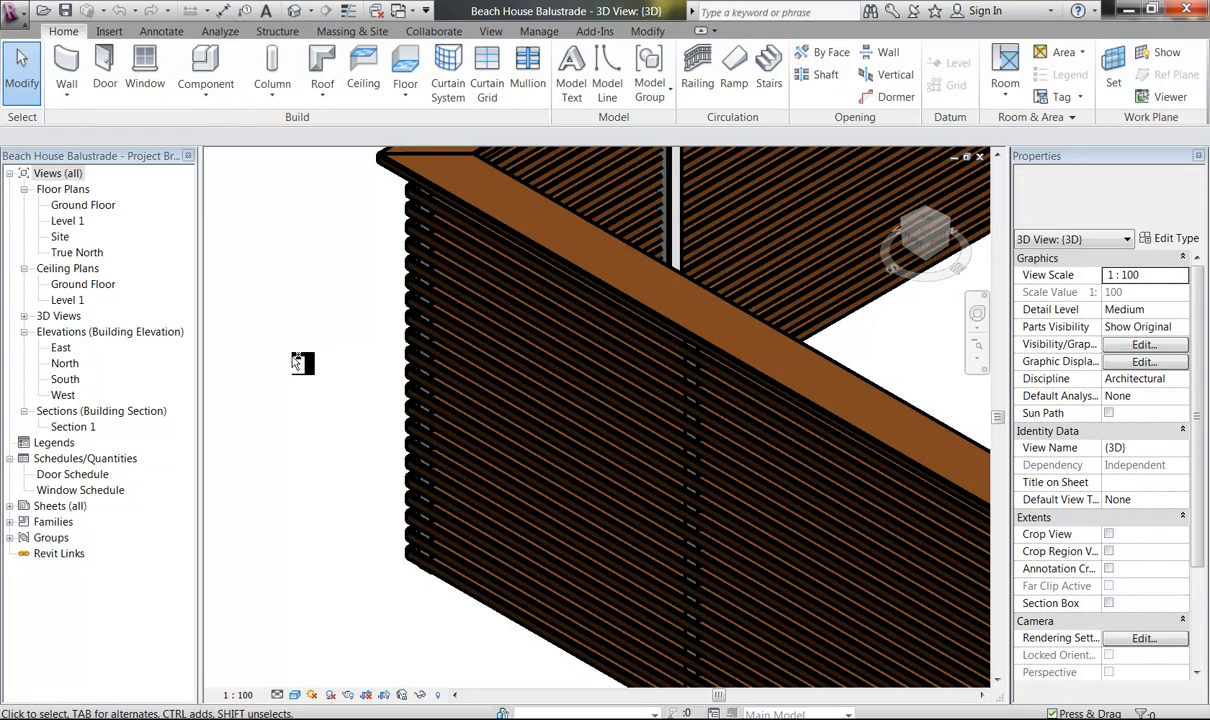
{"action": "scroll", "coordinate": [303, 374], "scroll_direction": "down", "scroll_amount": 2}
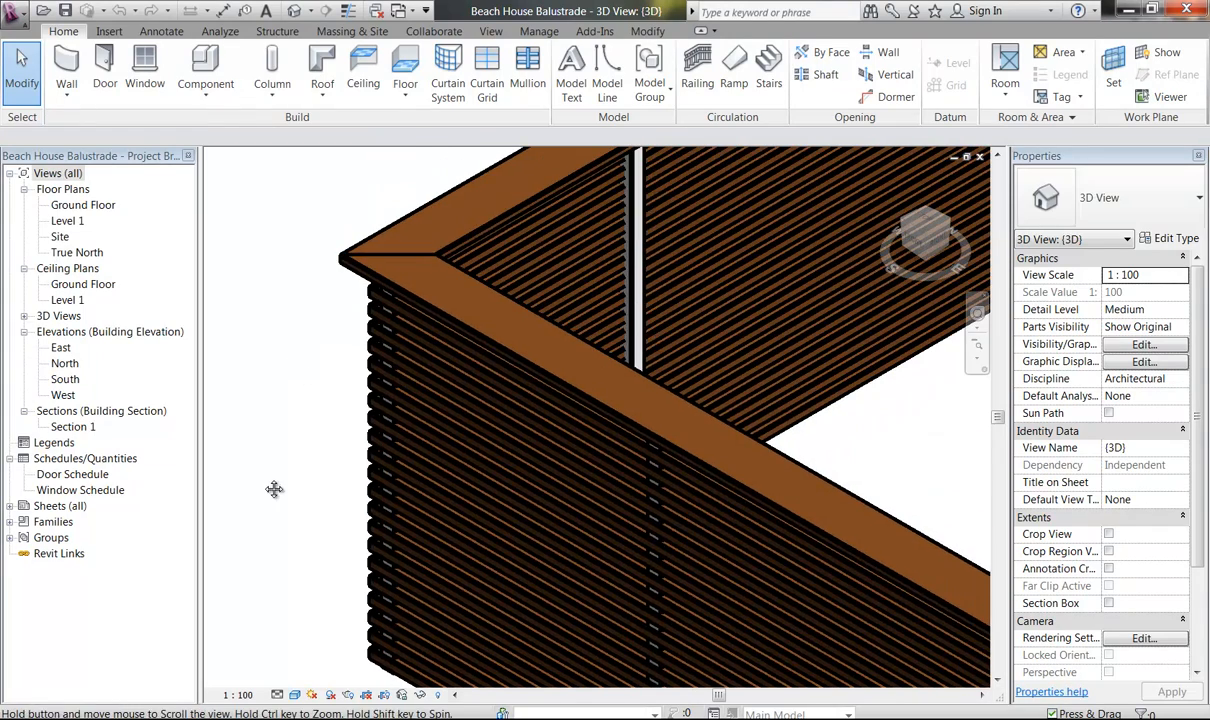
{"action": "left_click", "coordinate": [377, 378]}
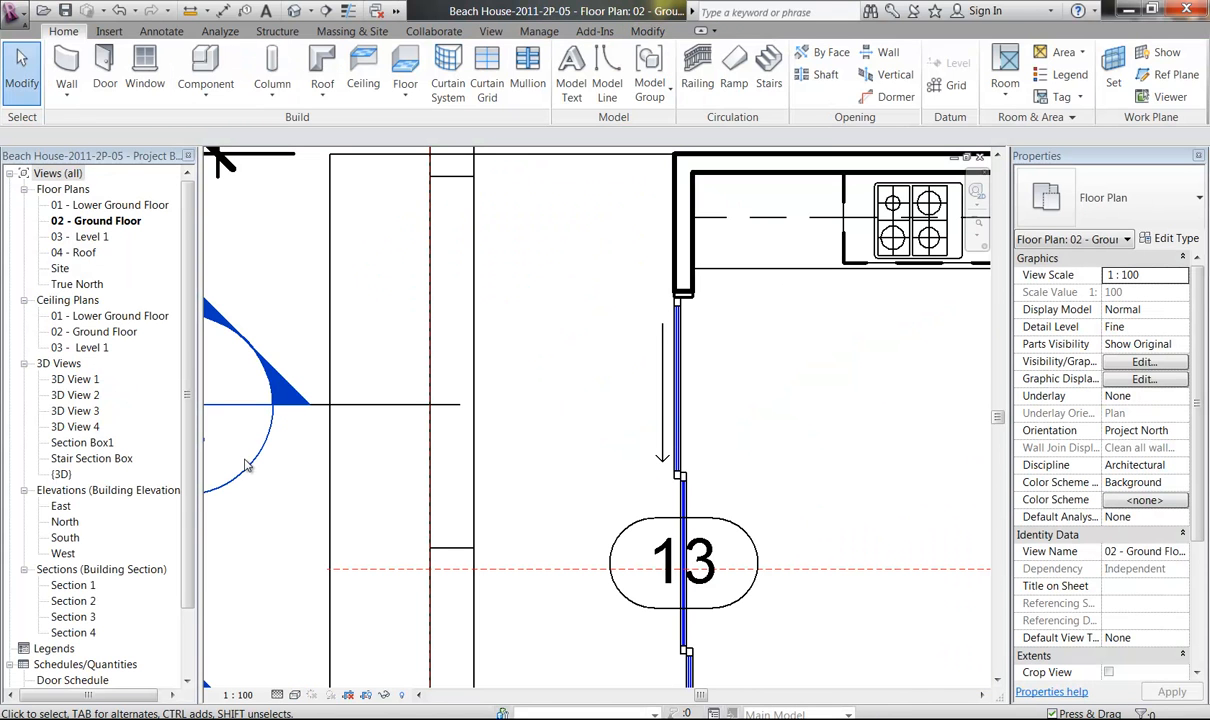
Step: Paste the copied balustrade into the ground floor plan, in the empty area outside the balcony beside doors 12 and 13
{"action": "scroll", "coordinate": [411, 474], "scroll_direction": "down", "scroll_amount": 5}
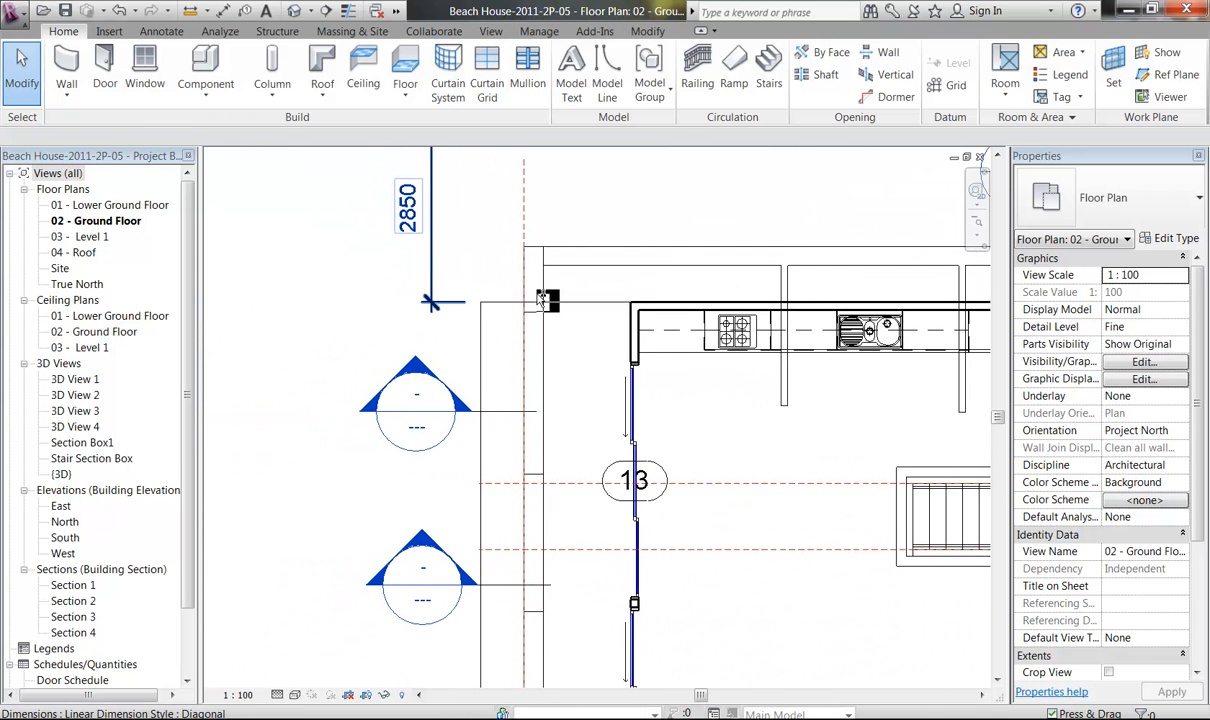
{"action": "middle_click_drag", "start_coordinate": [205, 624], "coordinate": [354, 469]}
{"action": "key", "text": "alt"}
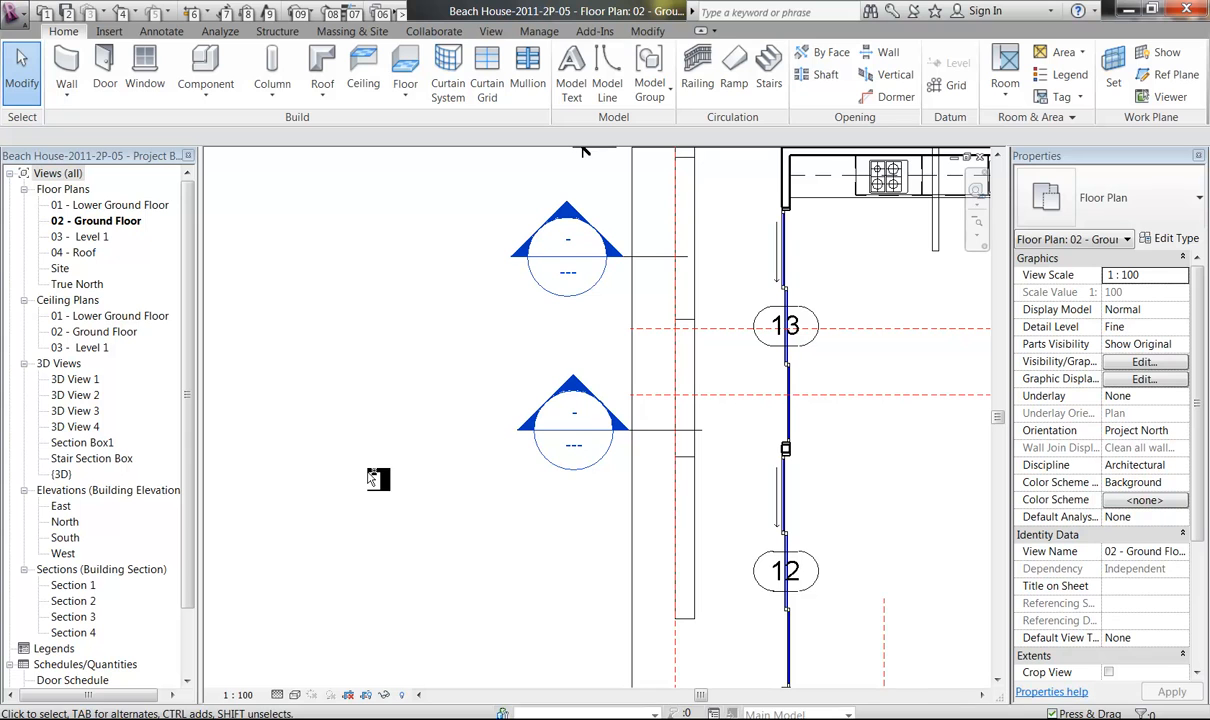
{"action": "key", "text": "ctrl+v"}
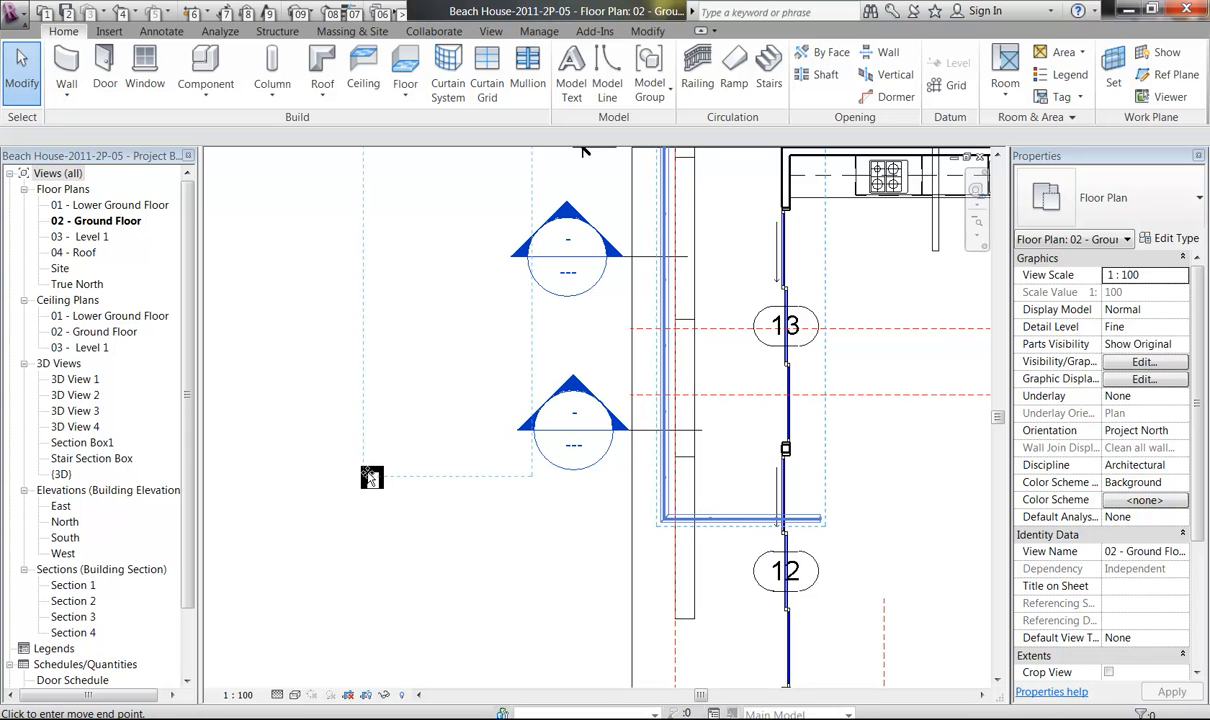
{"action": "left_click", "coordinate": [394, 579]}
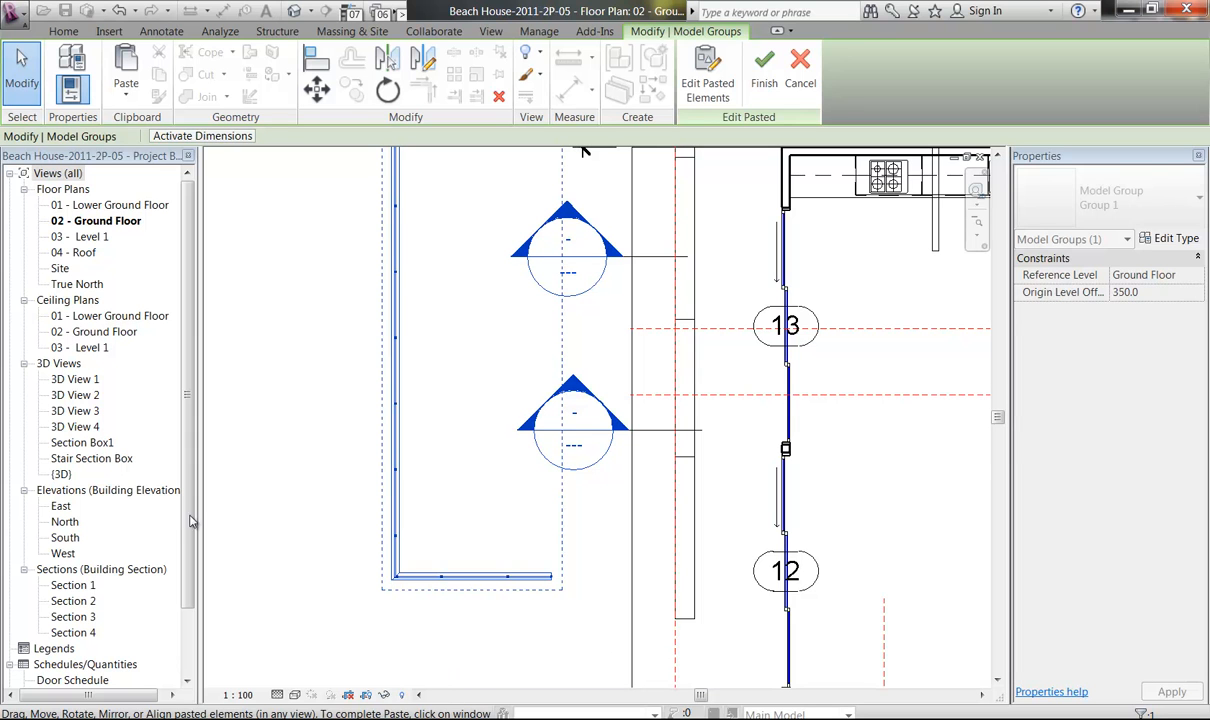
Step: Open the {3D} view and delete the pasted balustrade standing in front of the house
{"action": "double_click", "coordinate": [61, 475]}
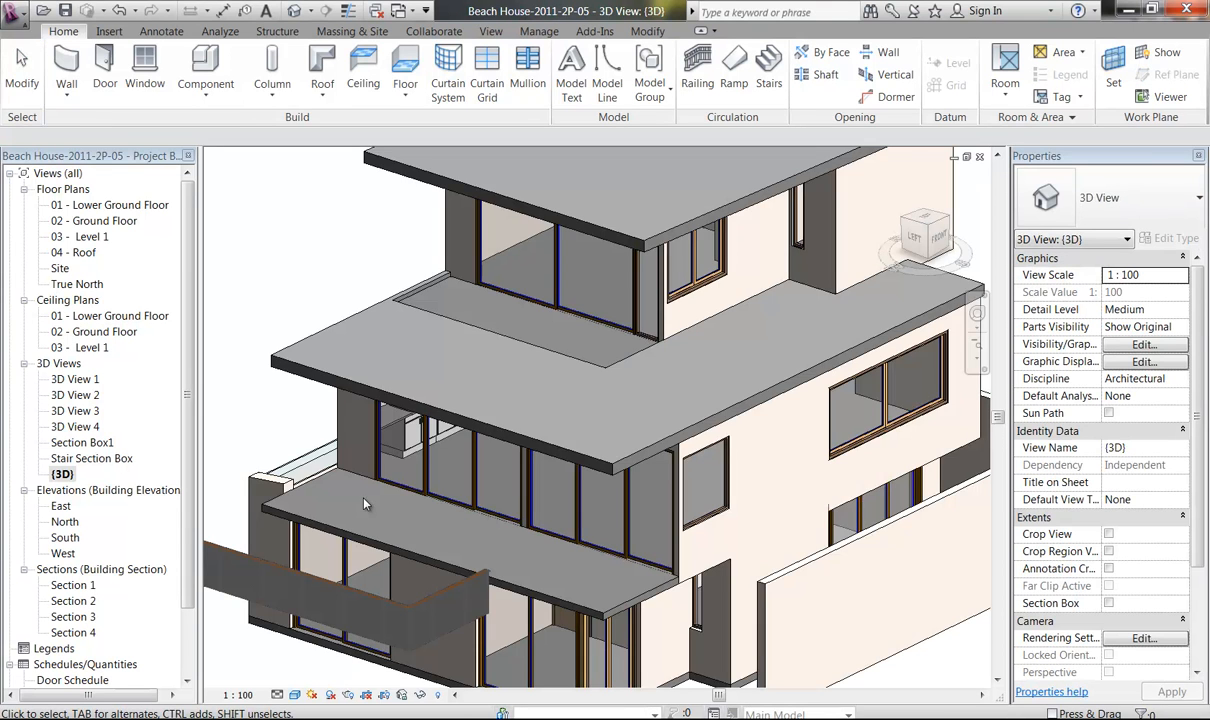
{"action": "middle_click_drag", "start_coordinate": [526, 428], "coordinate": [753, 315]}
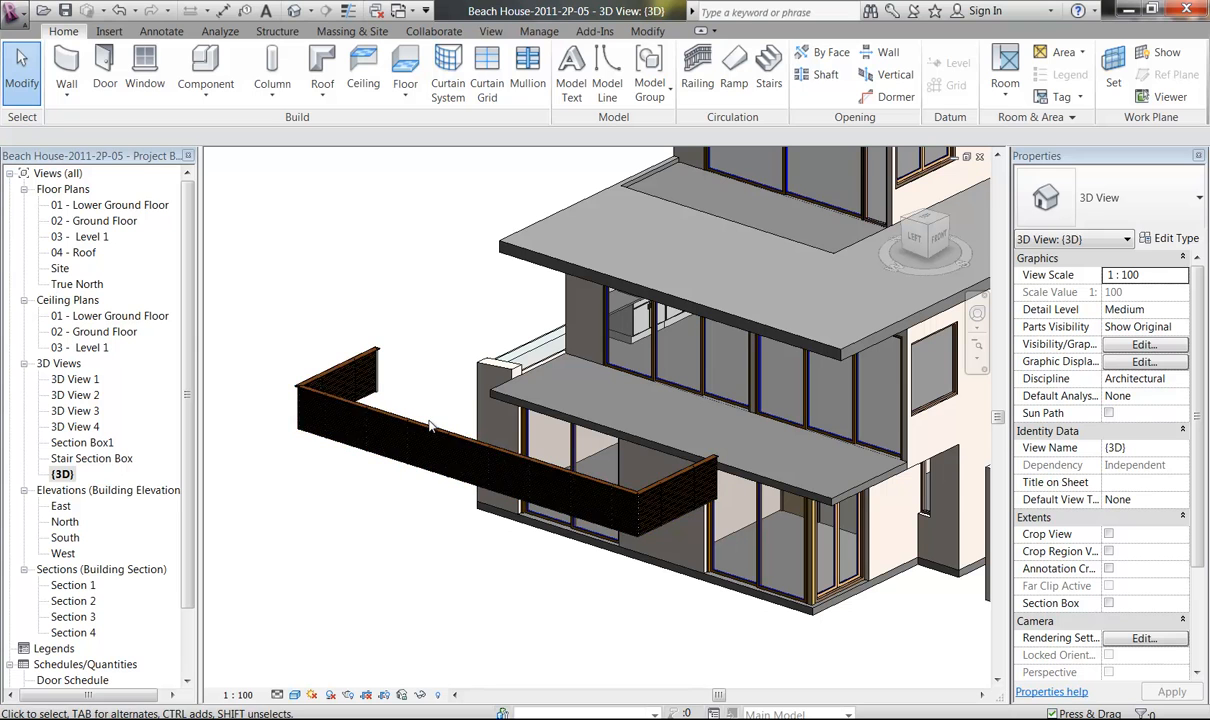
{"action": "left_click", "coordinate": [417, 432]}
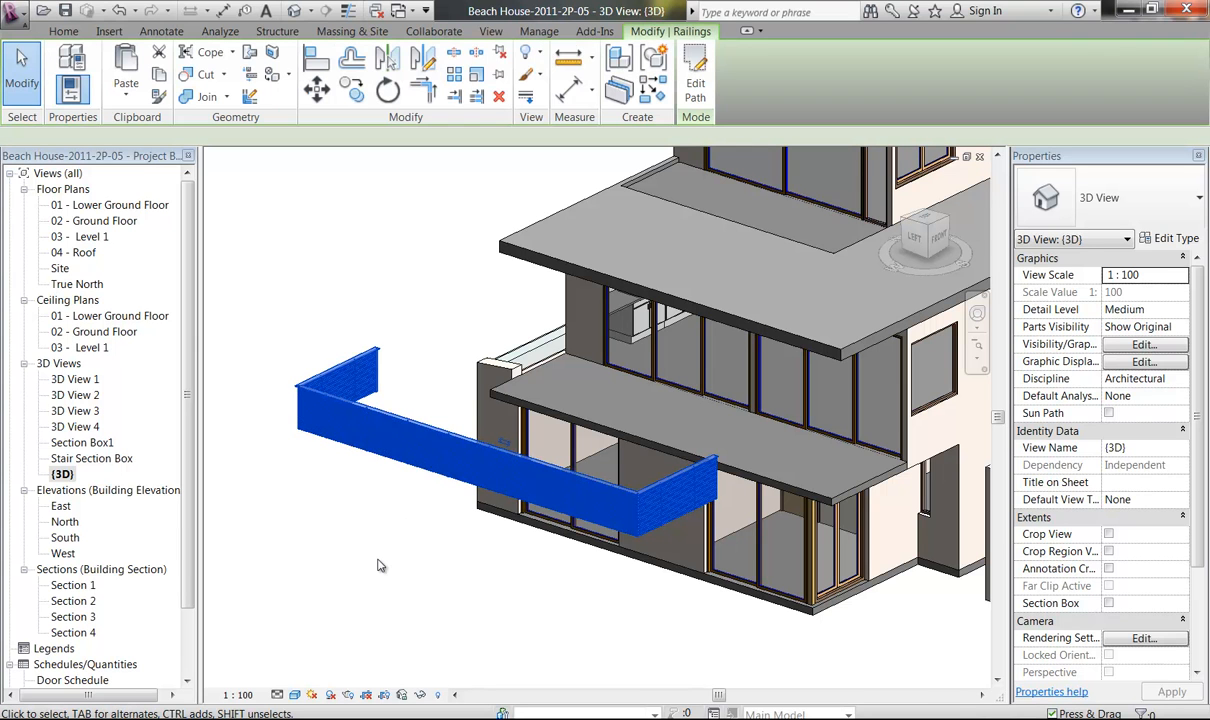
{"action": "key", "text": "Delete"}
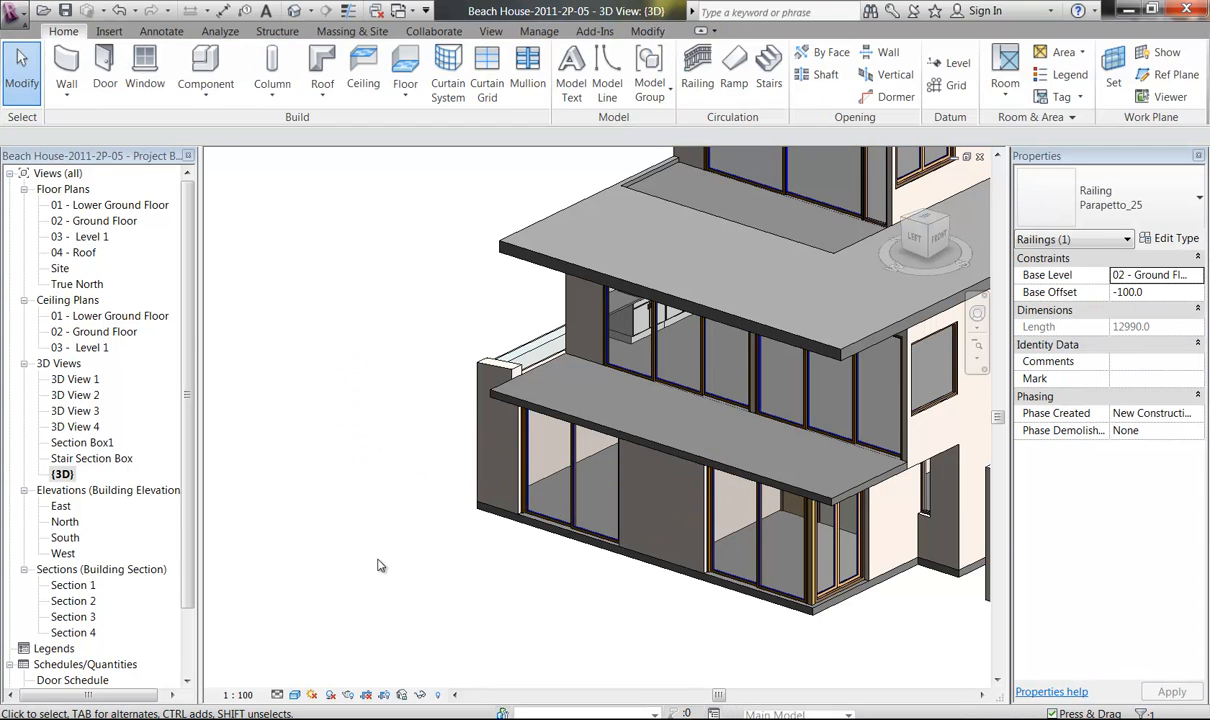
Step: Open the 02 - Ground Floor plan and change its visual style to hidden line
{"action": "double_click", "coordinate": [86, 219]}
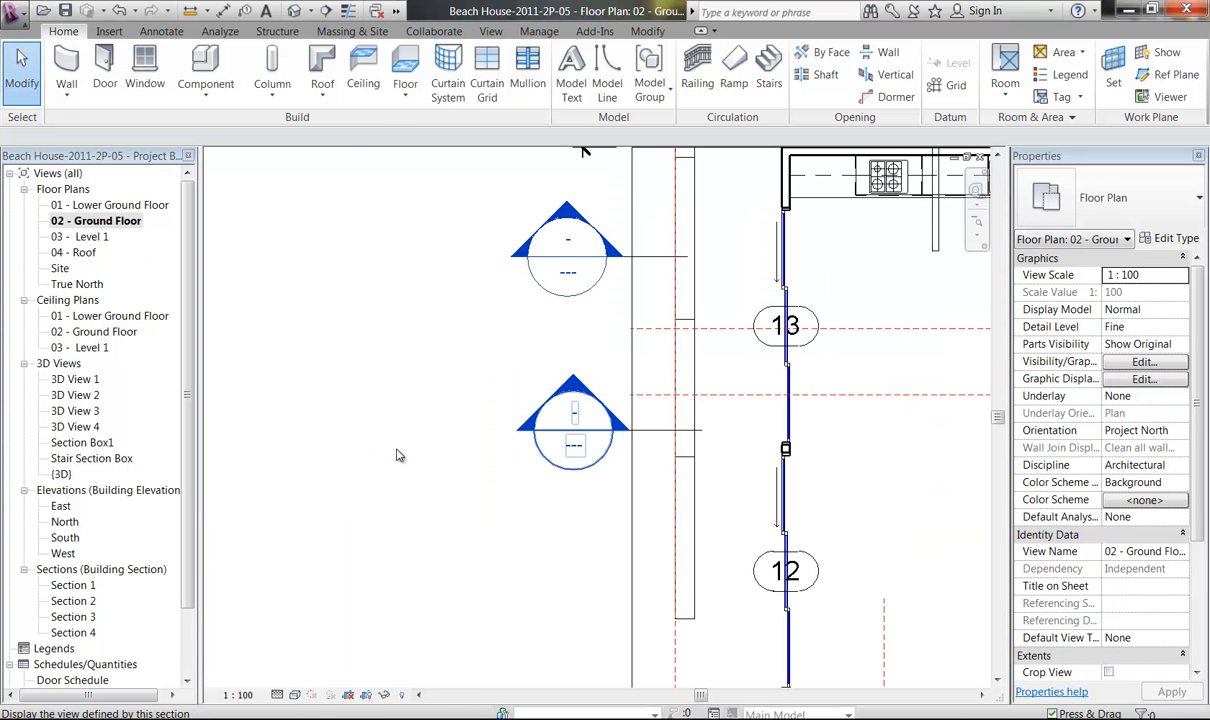
{"action": "middle_click_drag", "start_coordinate": [623, 400], "coordinate": [408, 572]}
{"action": "middle_click_drag", "start_coordinate": [278, 510], "coordinate": [324, 531]}
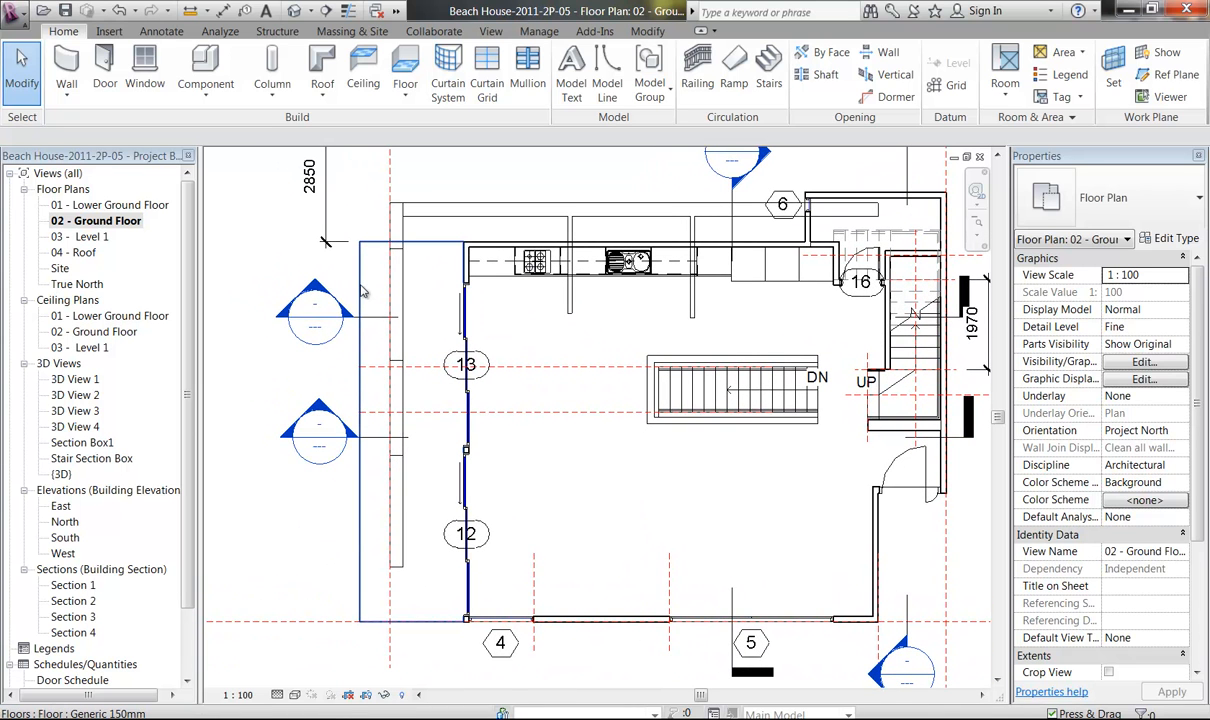
{"action": "left_click", "coordinate": [296, 695]}
{"action": "left_click", "coordinate": [313, 624]}
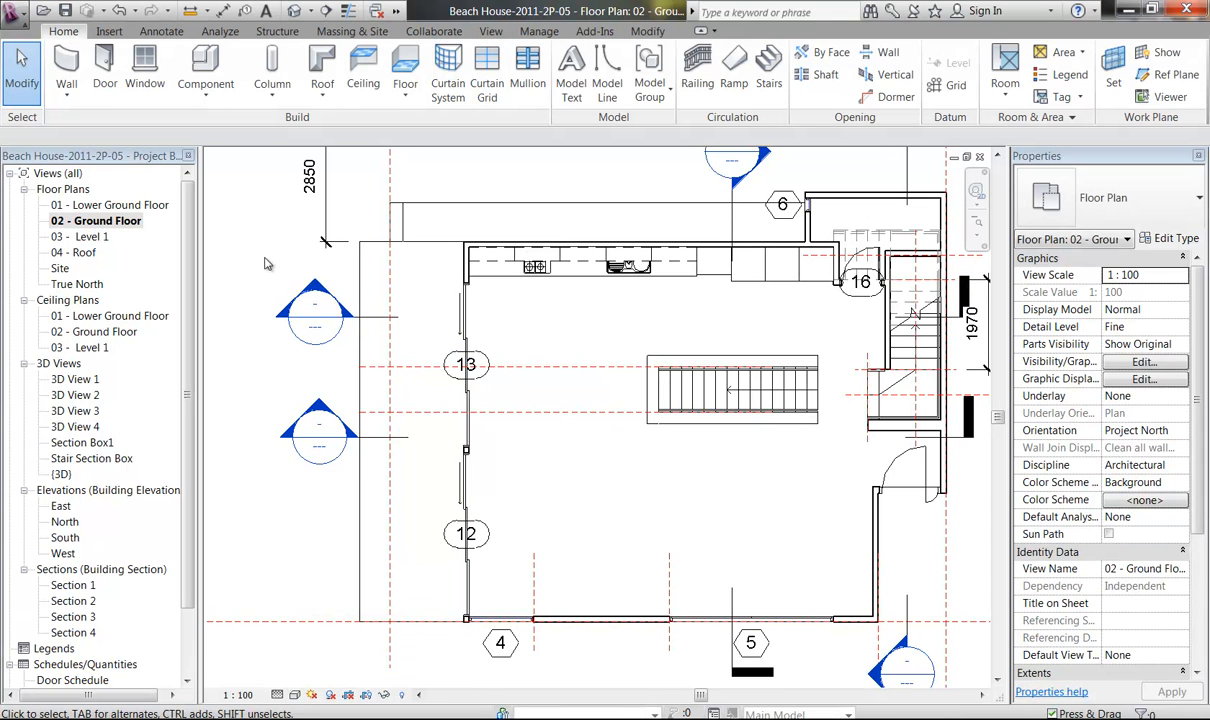
Step: Start a railing and sketch a horizontal path line about 2280 mm long from the corner post near window 4 to the balcony's outer edge
{"action": "left_click", "coordinate": [690, 88]}
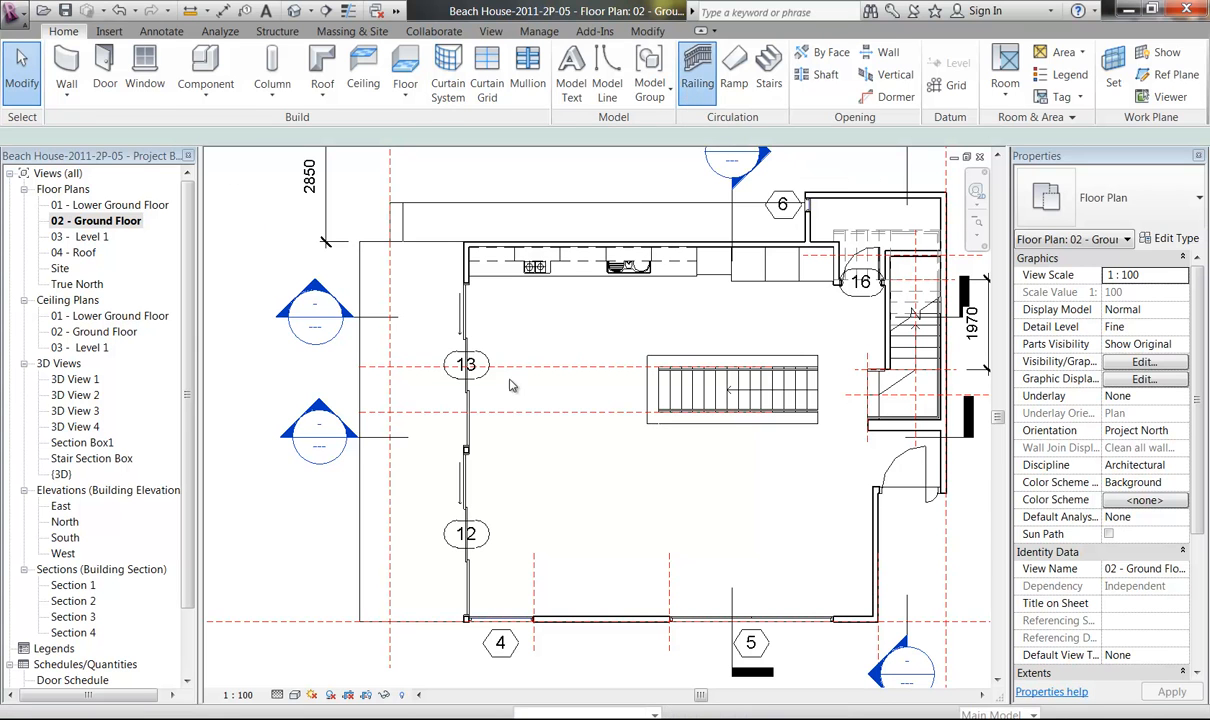
{"action": "mouse_move", "coordinate": [424, 616]}
{"action": "middle_mouse_down"}
{"action": "mouse_move", "coordinate": [478, 578]}
{"action": "mouse_move", "coordinate": [468, 606]}
{"action": "mouse_move", "coordinate": [462, 485]}
{"action": "mouse_move", "coordinate": [462, 700]}
{"action": "middle_mouse_up"}
{"action": "middle_click_drag", "start_coordinate": [410, 602], "coordinate": [651, 459]}
{"action": "key", "text": "alt"}
{"action": "middle_click_drag", "start_coordinate": [607, 541], "coordinate": [608, 470], "text": "ctrl"}
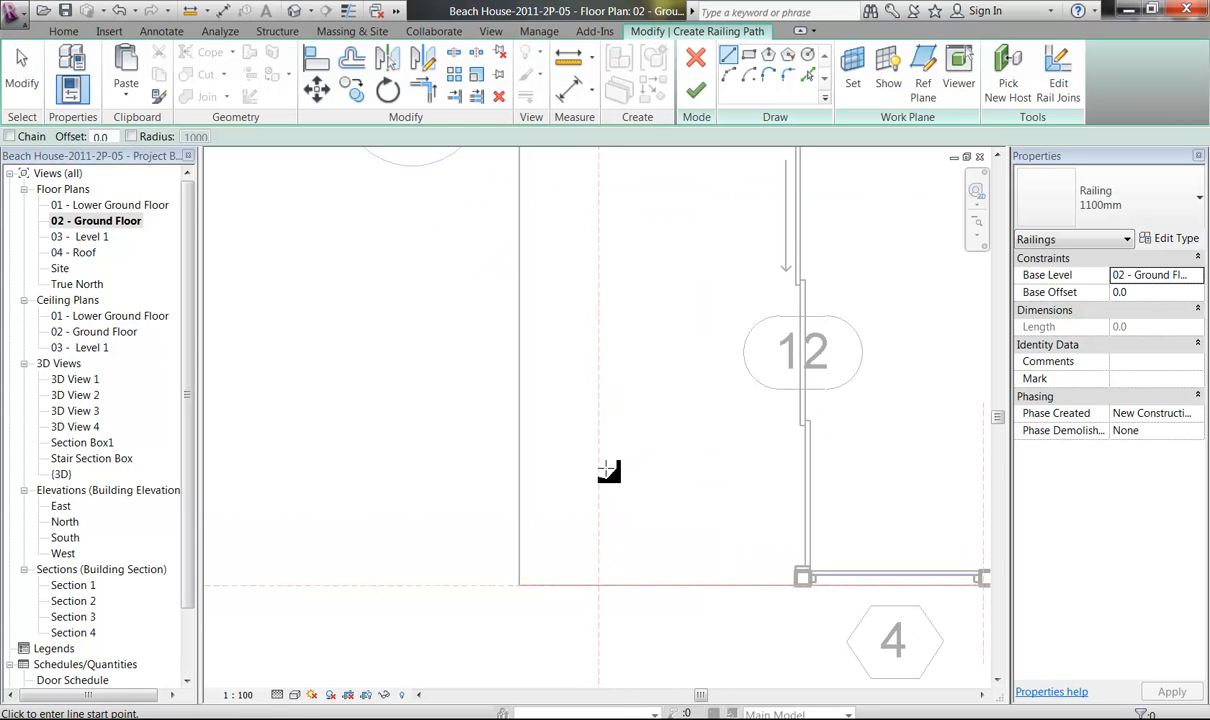
{"action": "left_click", "coordinate": [800, 580]}
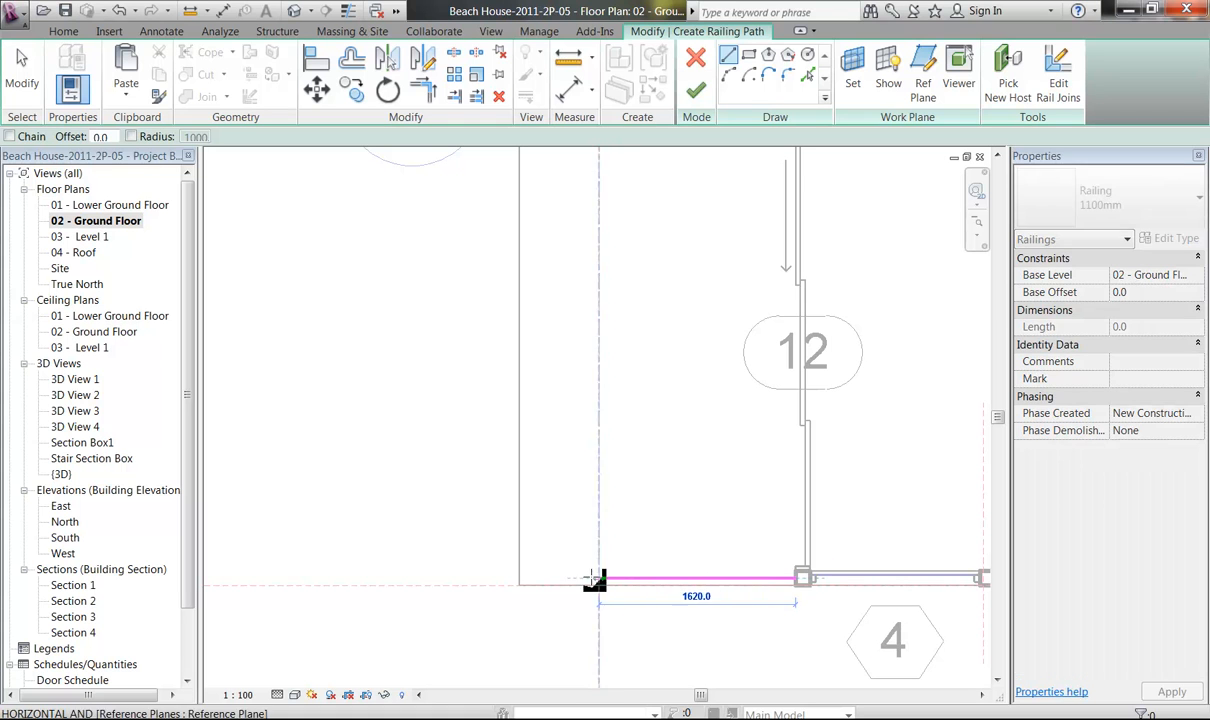
{"action": "left_click", "coordinate": [519, 580]}
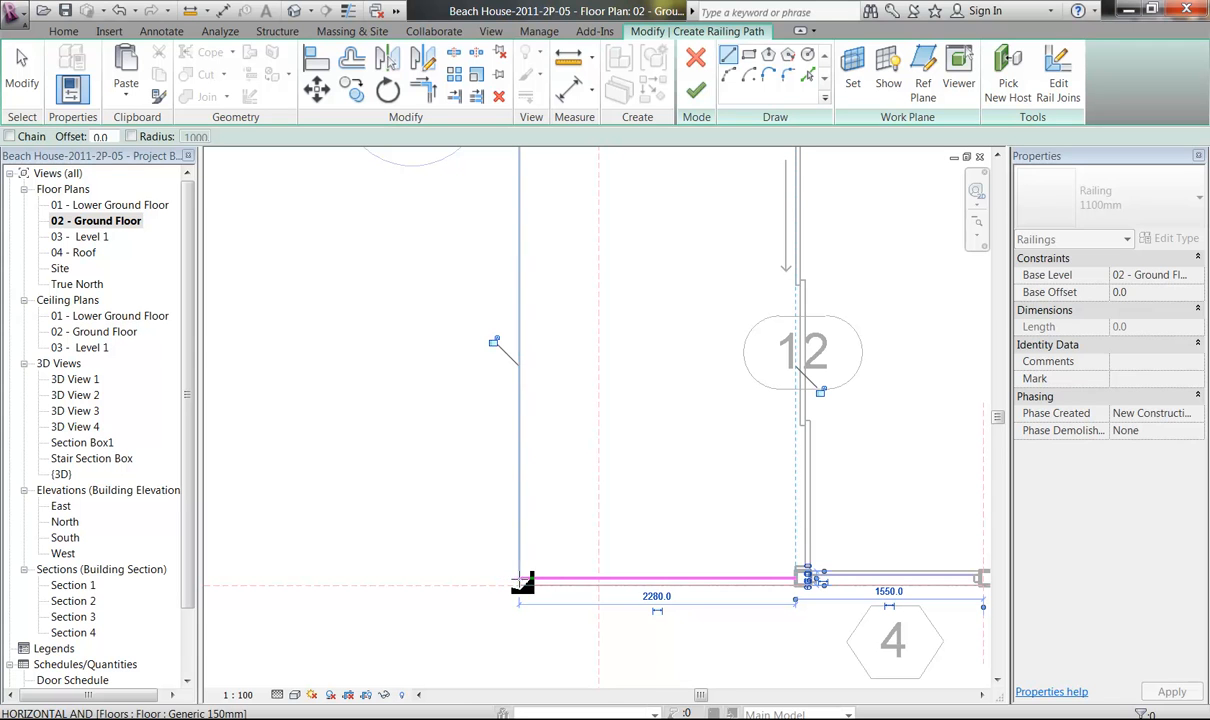
{"action": "right_click", "coordinate": [576, 256]}
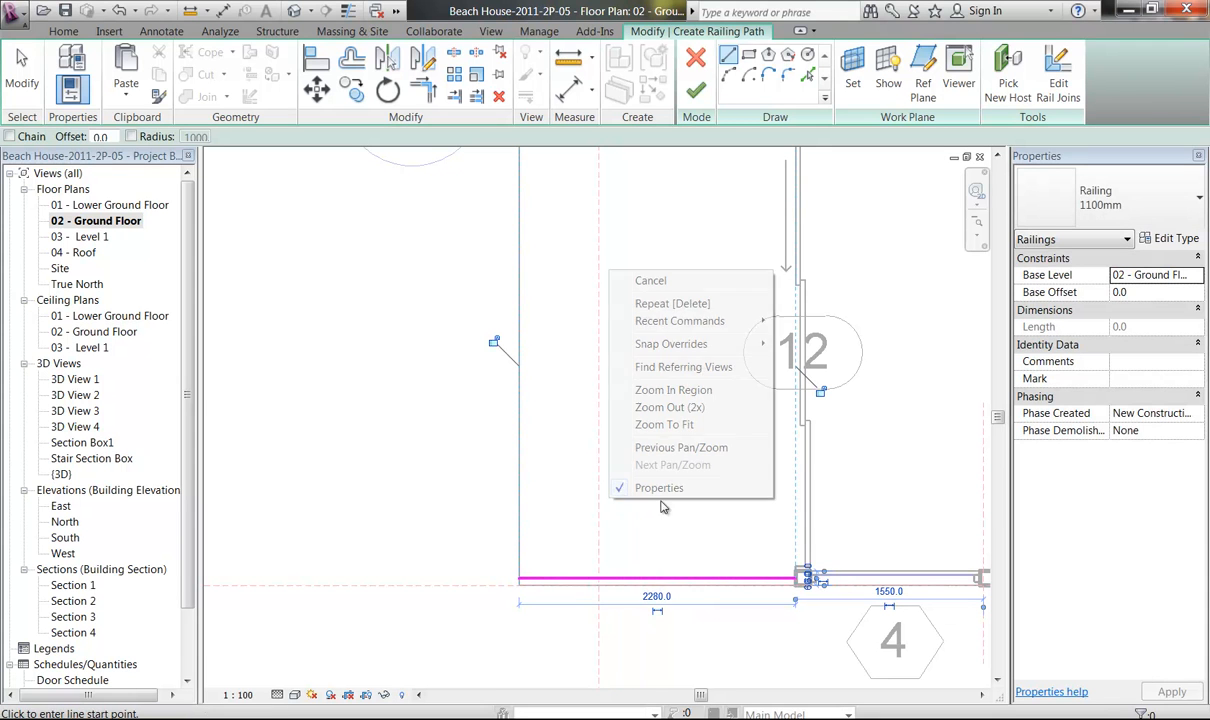
{"action": "left_click", "coordinate": [650, 281]}
{"action": "right_click", "coordinate": [620, 303]}
{"action": "left_click", "coordinate": [645, 326]}
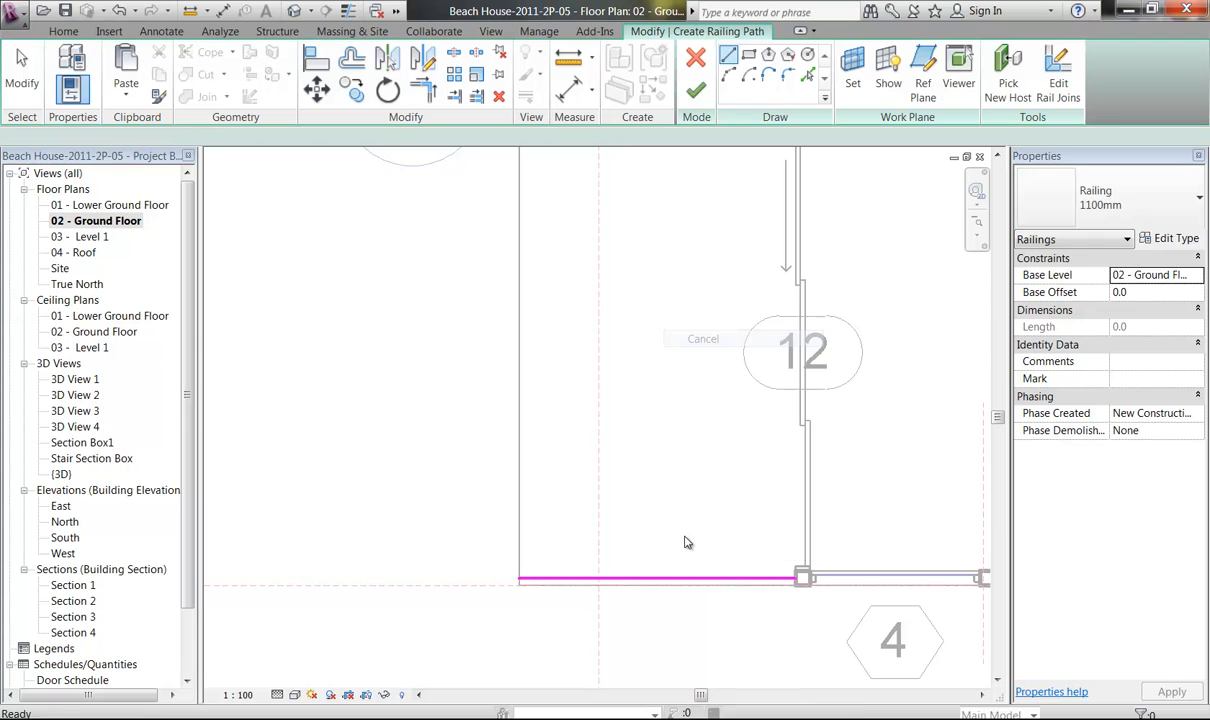
Step: Add a railing path line by picking the balcony's long outer edge with an inward offset of 60
{"action": "middle_click_drag", "start_coordinate": [653, 502], "coordinate": [593, 437]}
{"action": "left_click", "coordinate": [630, 525]}
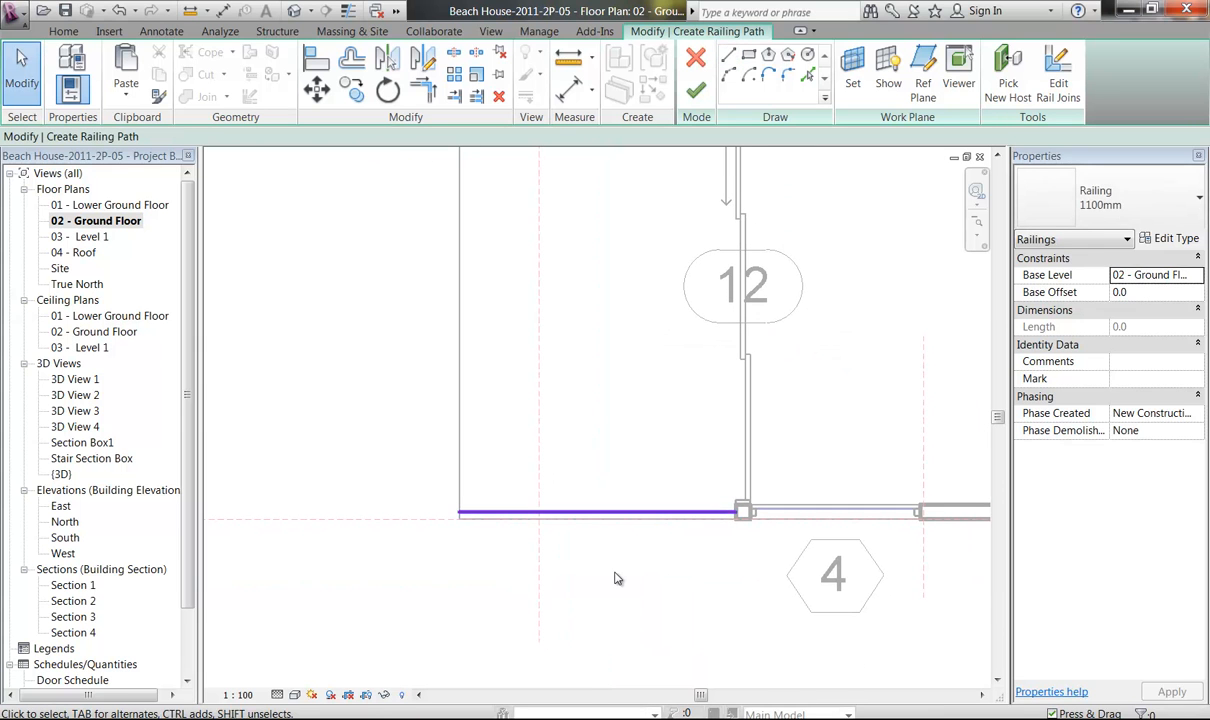
{"action": "middle_click_drag", "start_coordinate": [620, 525], "coordinate": [629, 662], "text": "ctrl"}
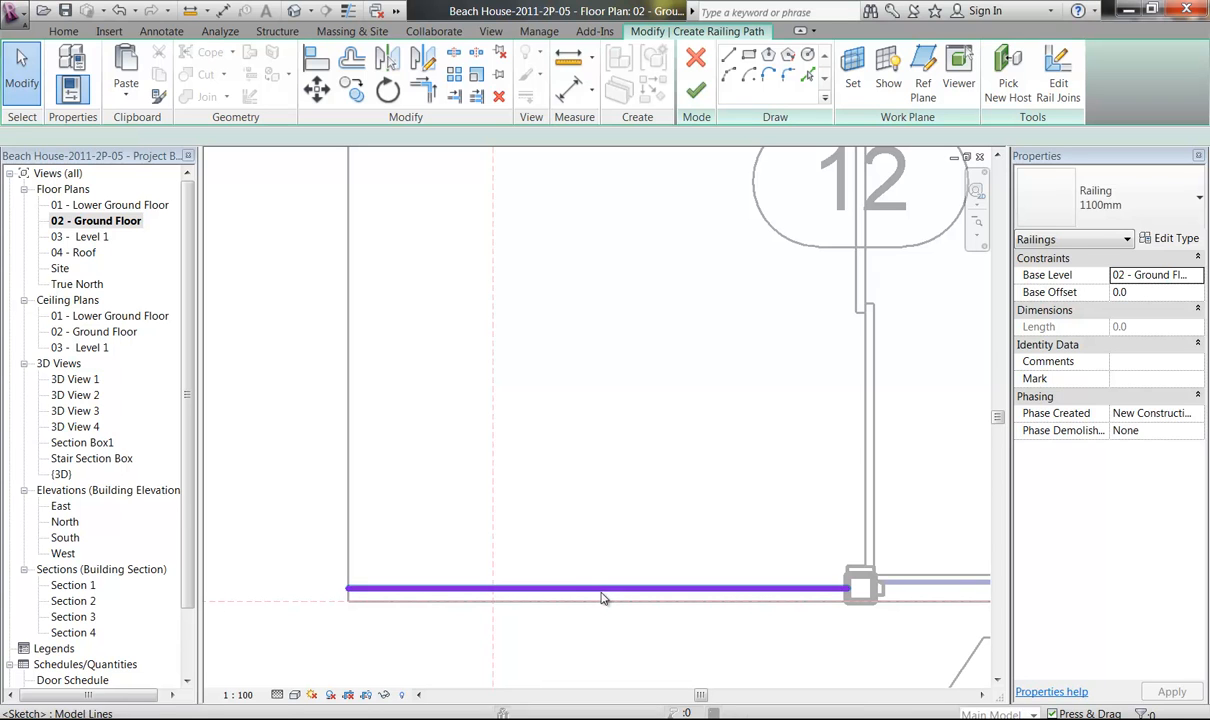
{"action": "left_click", "coordinate": [601, 592]}
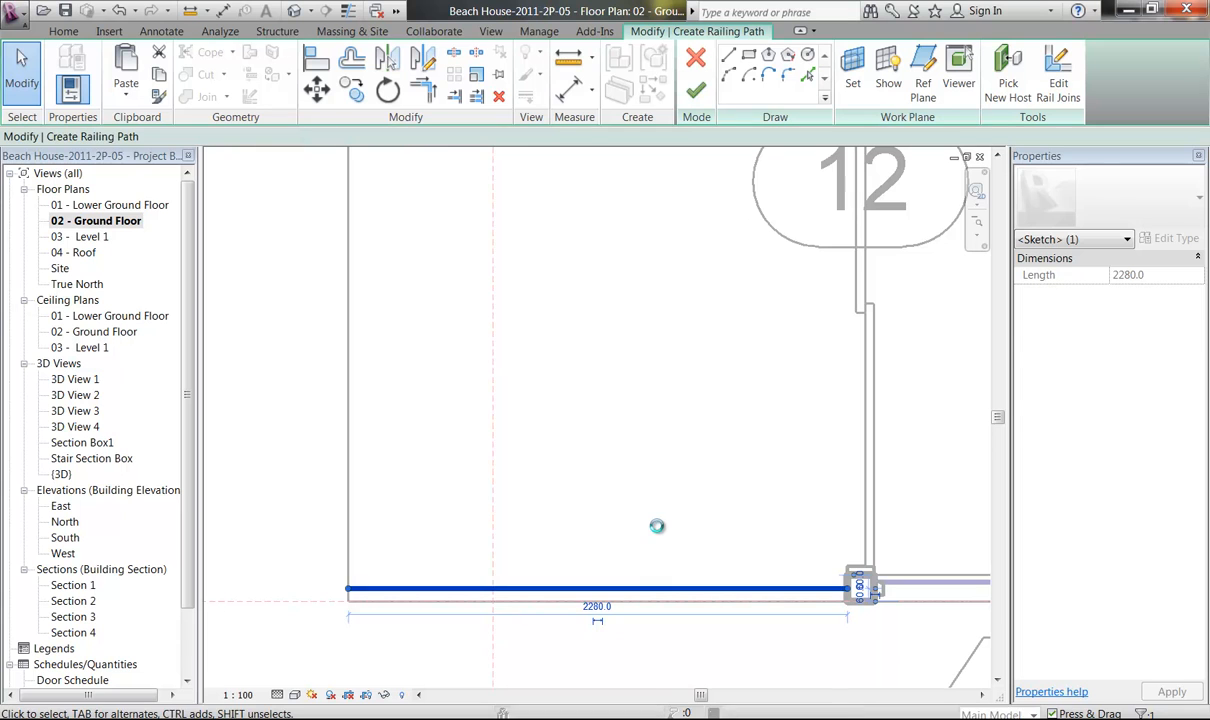
{"action": "left_click", "coordinate": [658, 528]}
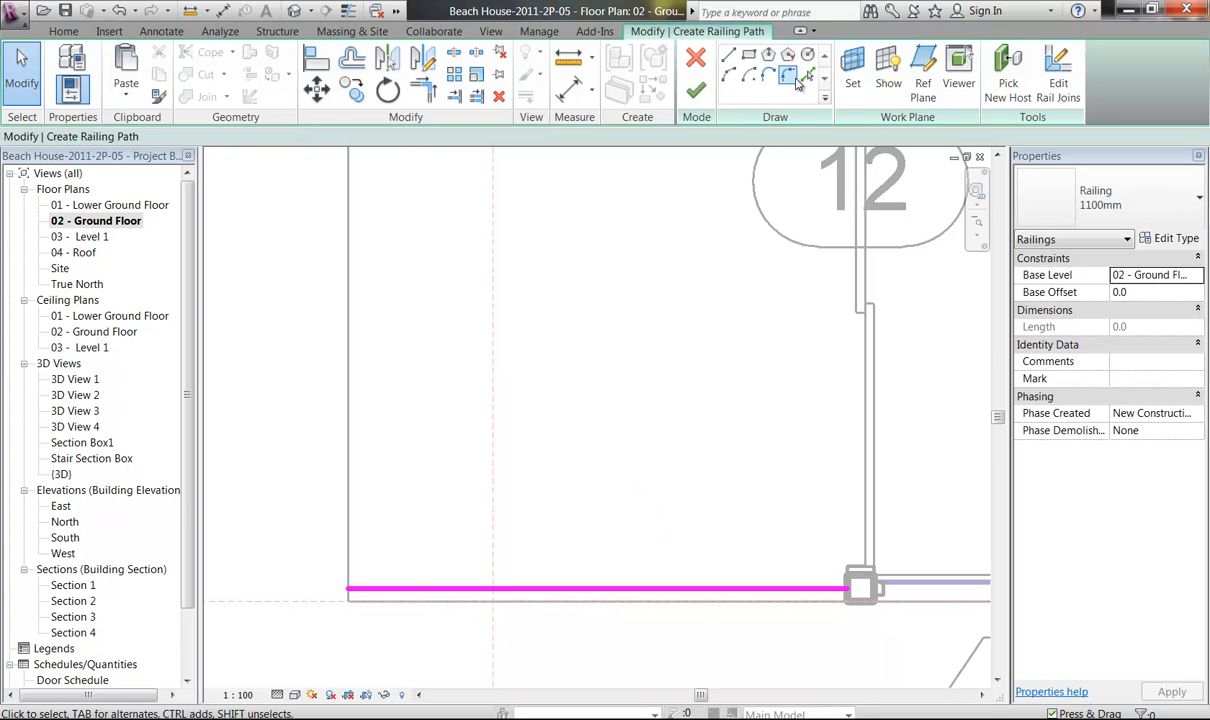
{"action": "left_click", "coordinate": [808, 77]}
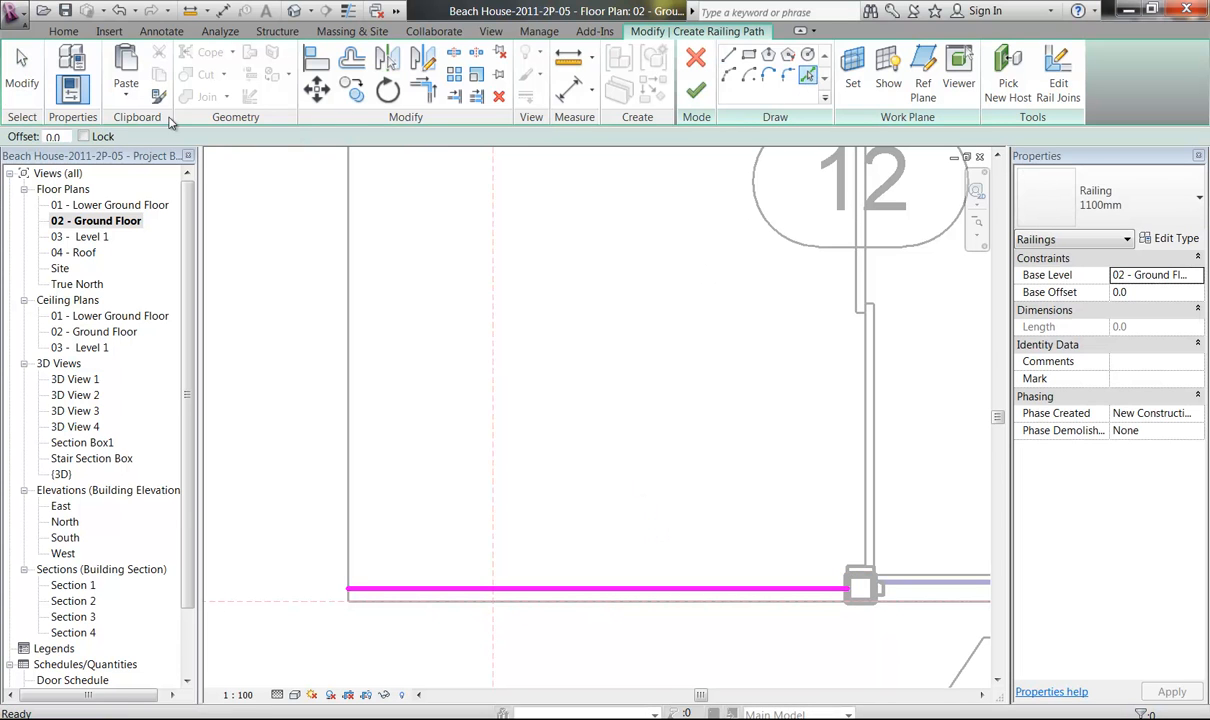
{"action": "double_click", "coordinate": [55, 137]}
{"action": "type", "text": "60"}
{"action": "key", "text": "Return"}
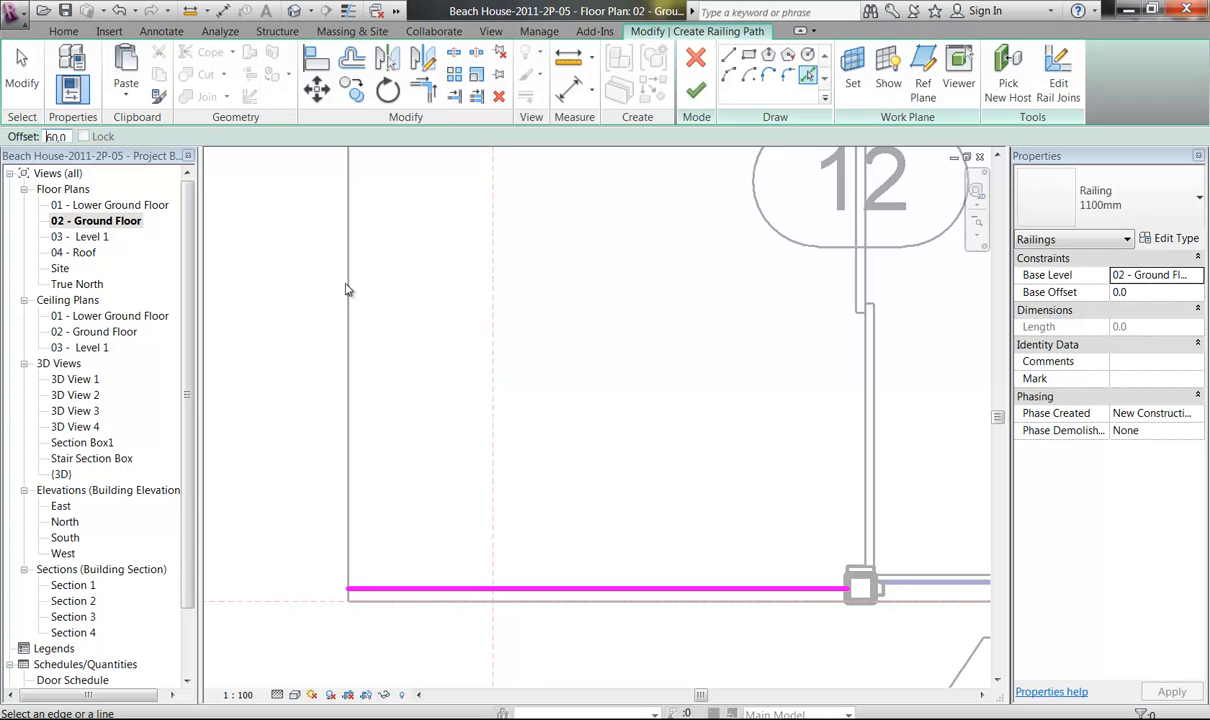
{"action": "left_click", "coordinate": [349, 353]}
Step: Pick the balcony's short edge on the kitchen side to add the third path line, offset 60 inward
{"action": "middle_click_drag", "start_coordinate": [583, 319], "coordinate": [590, 563]}
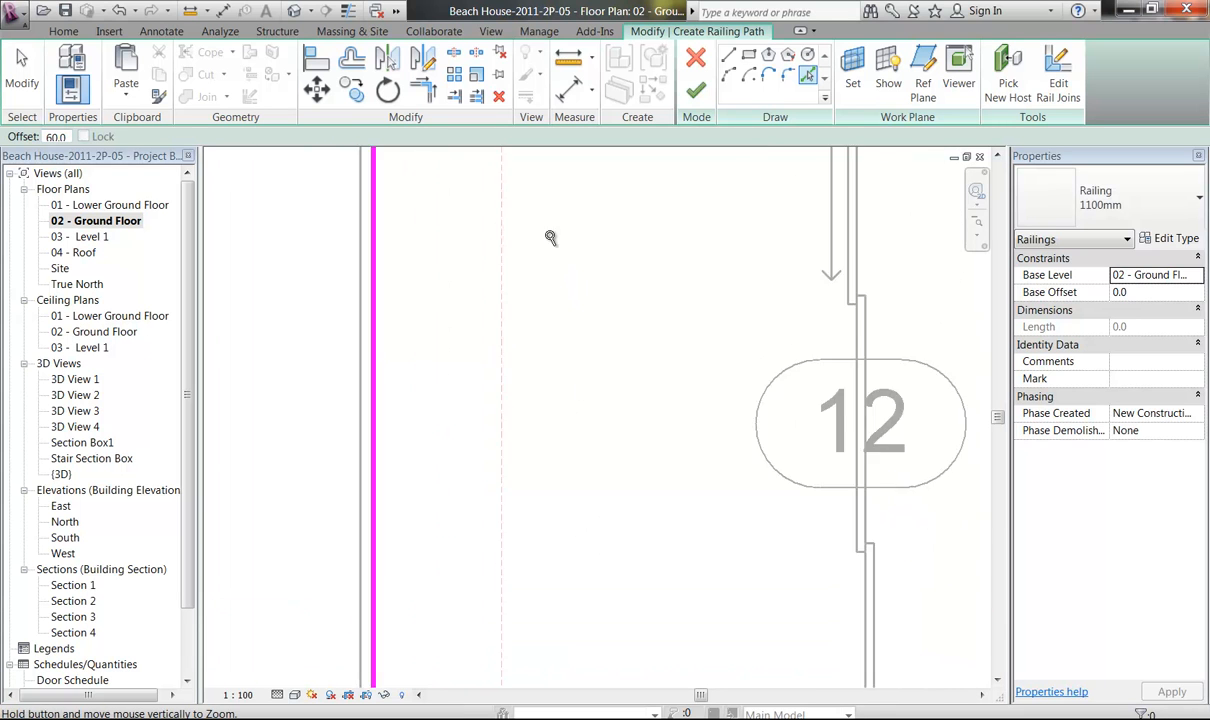
{"action": "scroll", "coordinate": [552, 200], "scroll_direction": "down", "scroll_amount": 3}
{"action": "middle_click_drag", "start_coordinate": [609, 270], "coordinate": [600, 532]}
{"action": "middle_click_drag", "start_coordinate": [602, 348], "coordinate": [591, 632]}
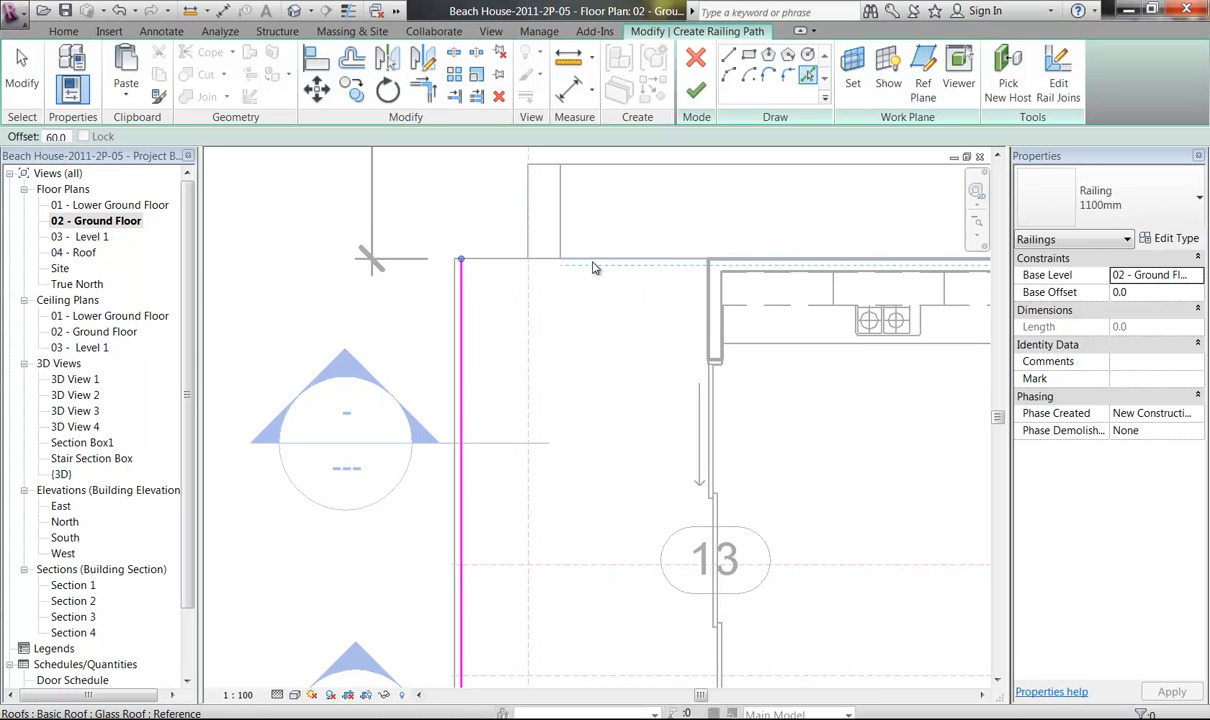
{"action": "left_click", "coordinate": [498, 260]}
Step: Trim the long path line and the first sketched line to meet at the balcony corner nearest window 4
{"action": "middle_click_drag", "start_coordinate": [581, 443], "coordinate": [546, 194]}
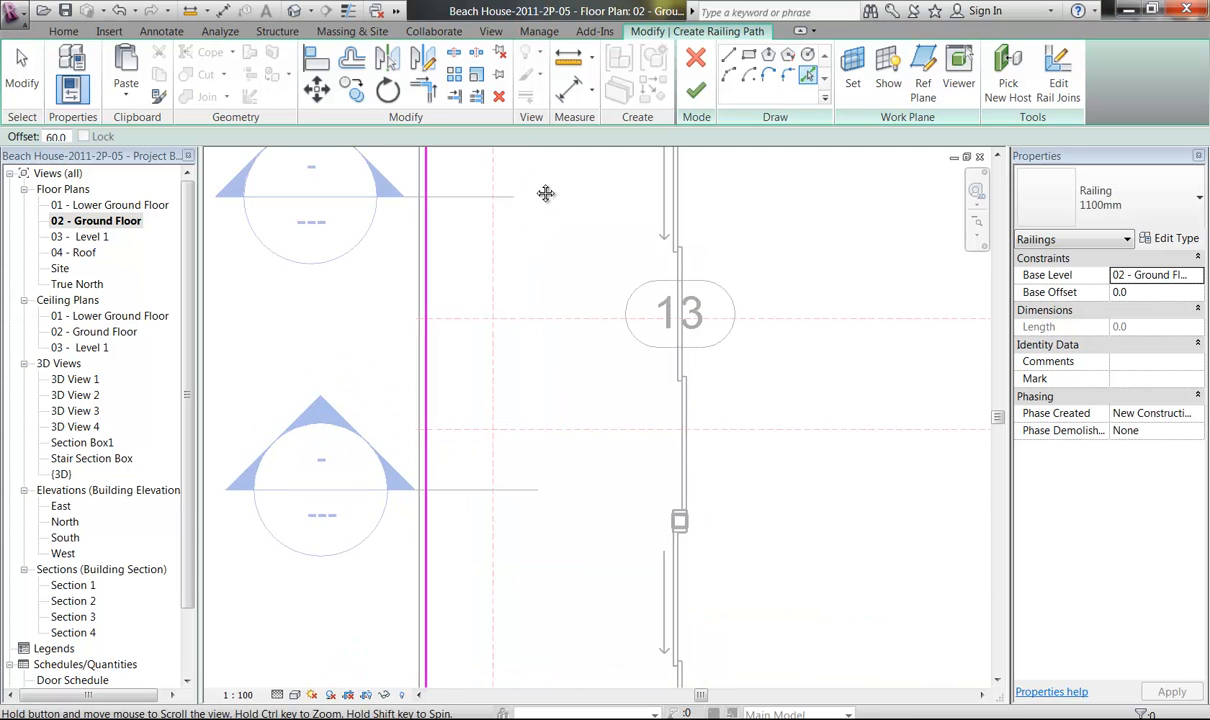
{"action": "middle_click_drag", "start_coordinate": [537, 356], "coordinate": [530, 155], "text": "ctrl"}
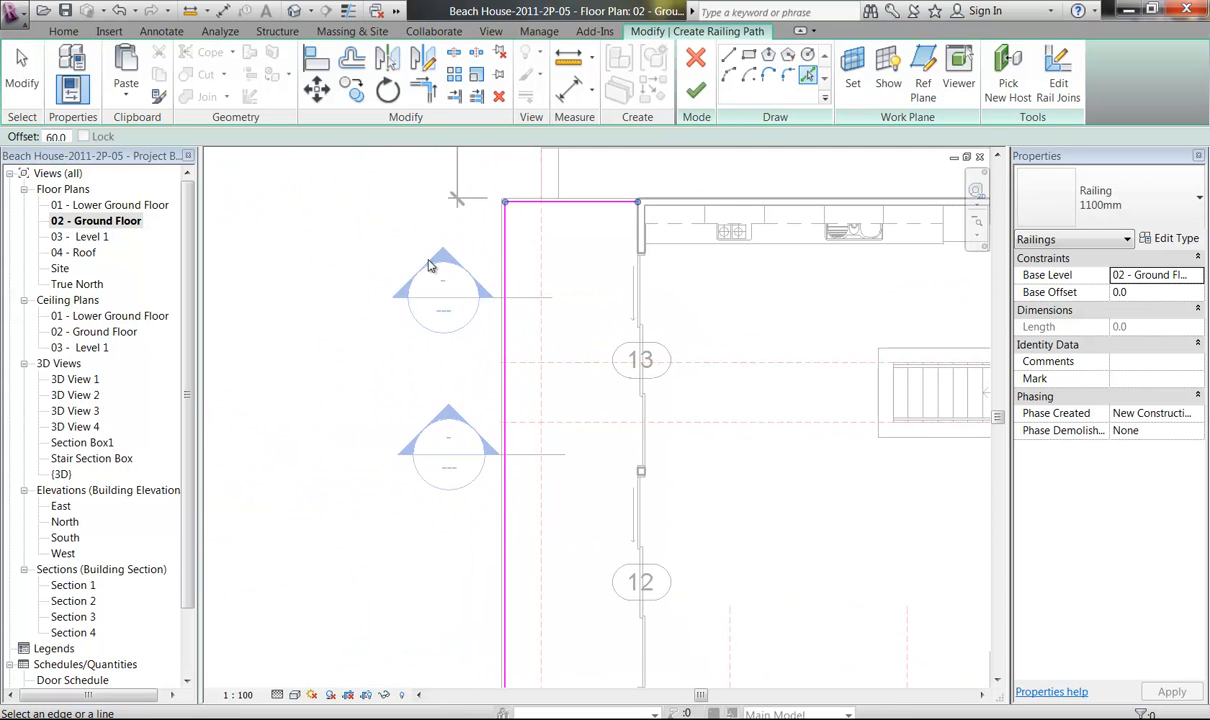
{"action": "middle_click_drag", "start_coordinate": [429, 265], "coordinate": [455, 331]}
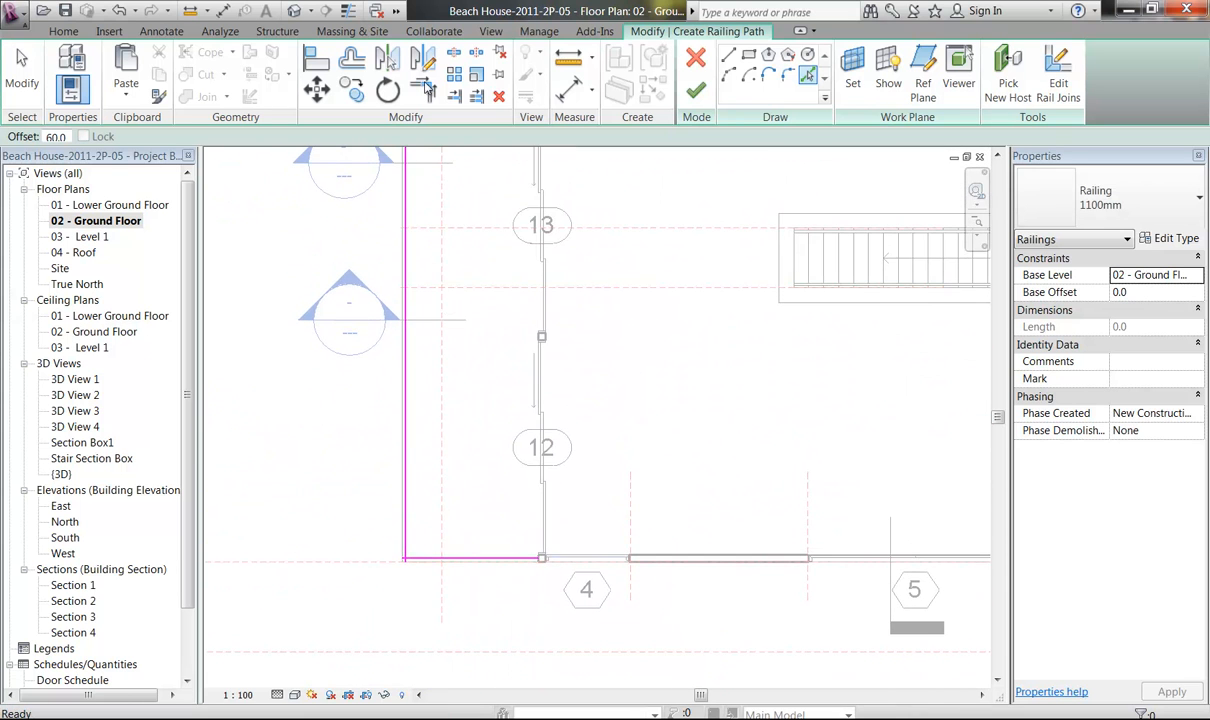
{"action": "left_click", "coordinate": [423, 88]}
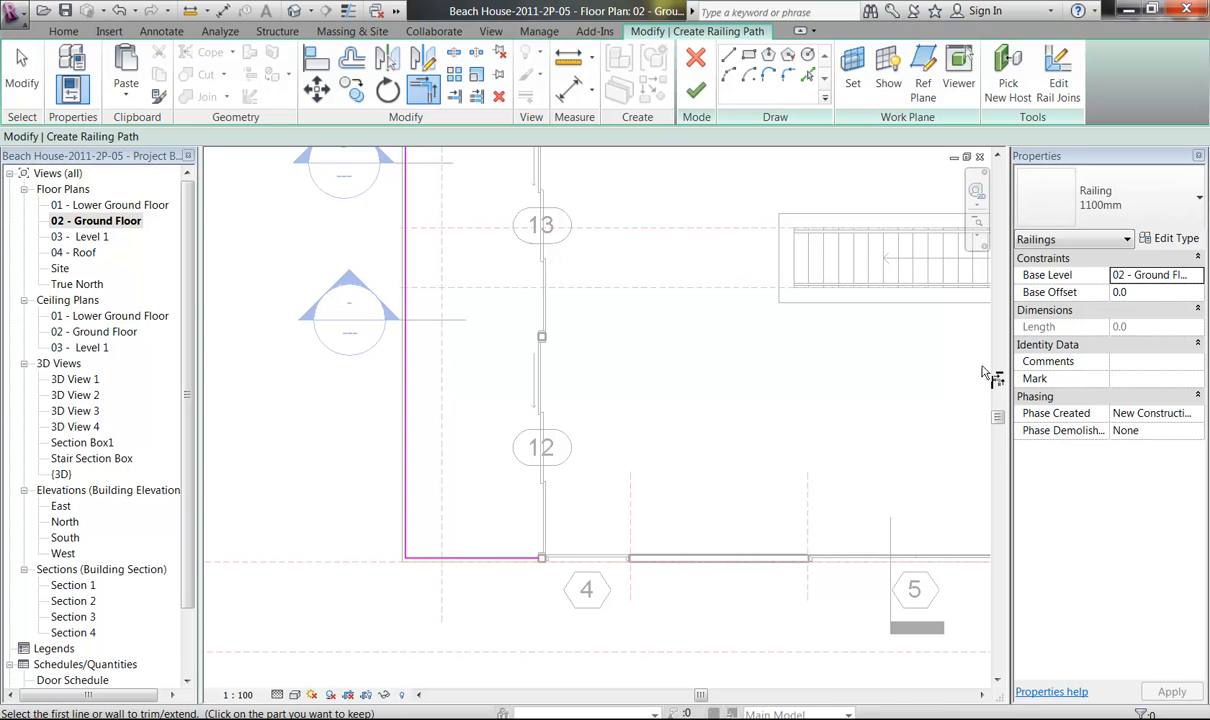
Step: Set the railing type to Parapetto_25 and finish the railing sketch
{"action": "left_click", "coordinate": [1152, 203]}
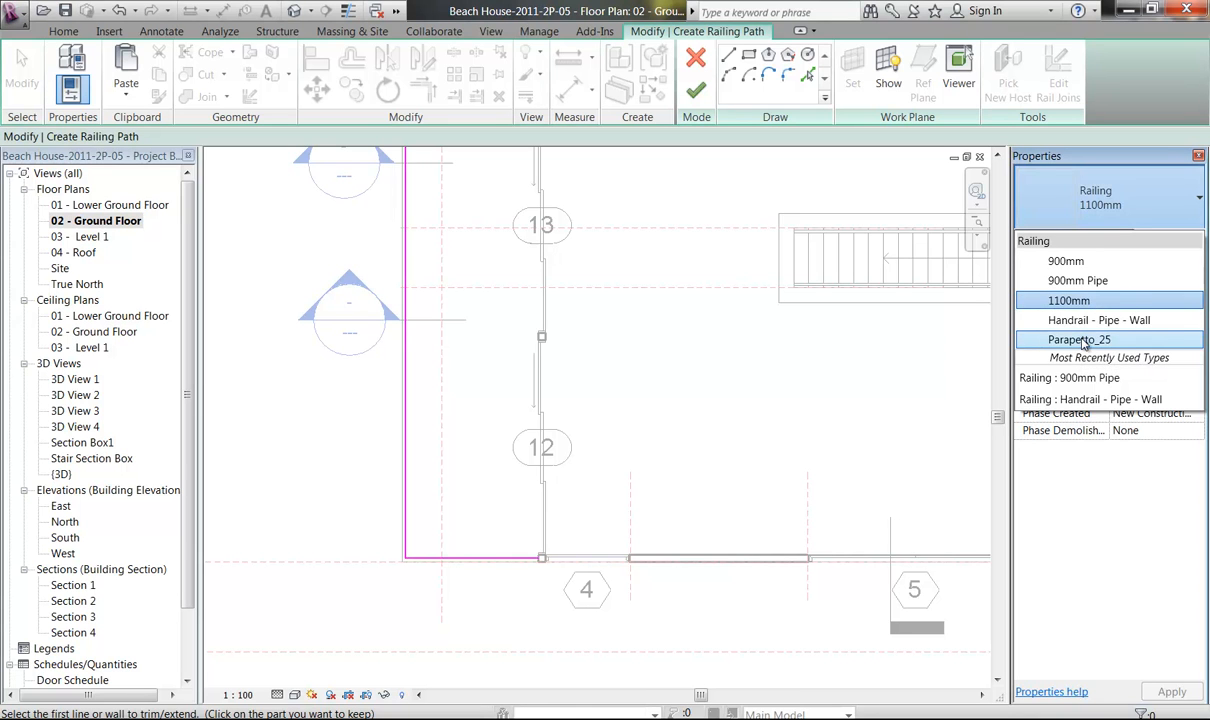
{"action": "left_click", "coordinate": [1080, 340]}
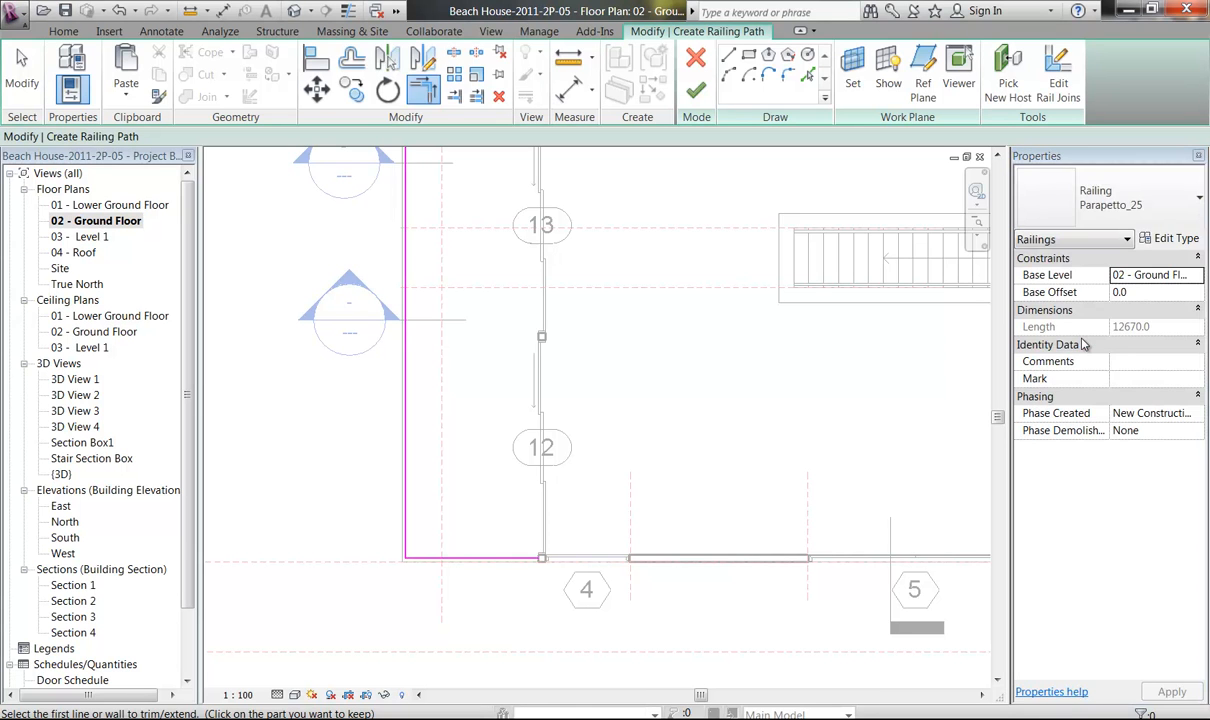
{"action": "middle_click_drag", "start_coordinate": [518, 292], "coordinate": [524, 405]}
{"action": "left_click", "coordinate": [695, 90]}
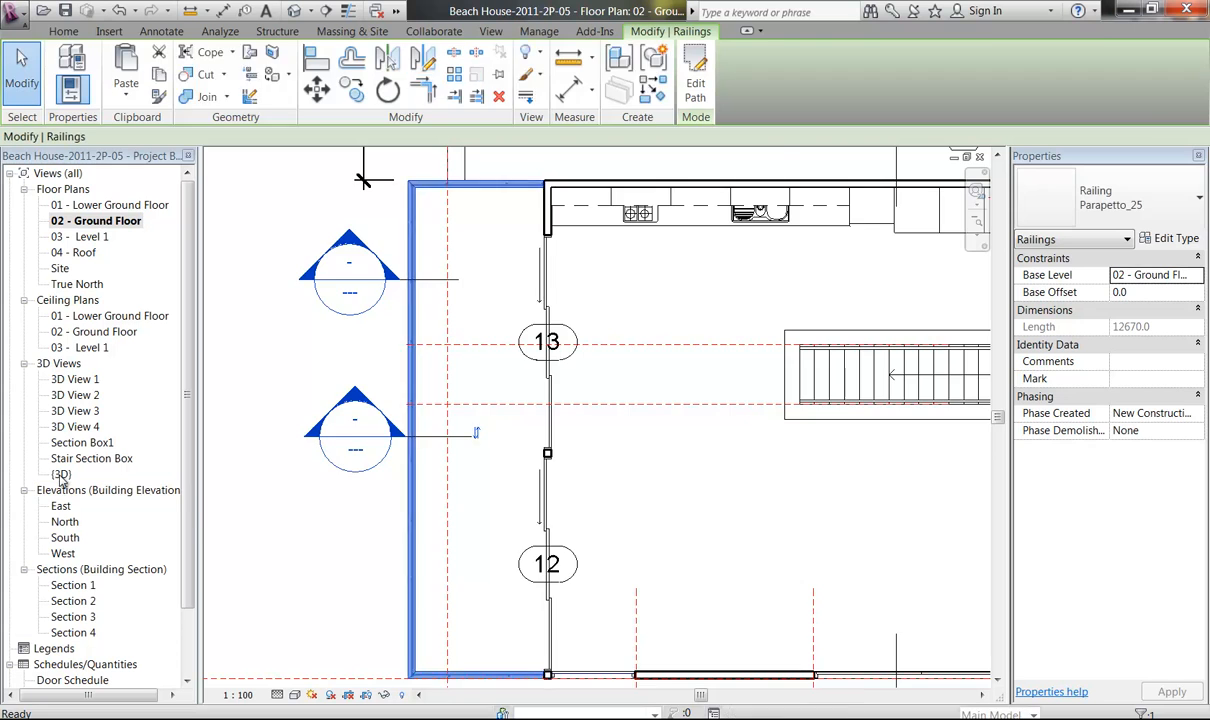
Step: Open the {3D} view and flip the new balcony balustrade's direction
{"action": "double_click", "coordinate": [61, 474]}
{"action": "middle_click_drag", "start_coordinate": [732, 537], "coordinate": [622, 520]}
{"action": "scroll", "coordinate": [715, 360], "scroll_direction": "down", "scroll_amount": 3}
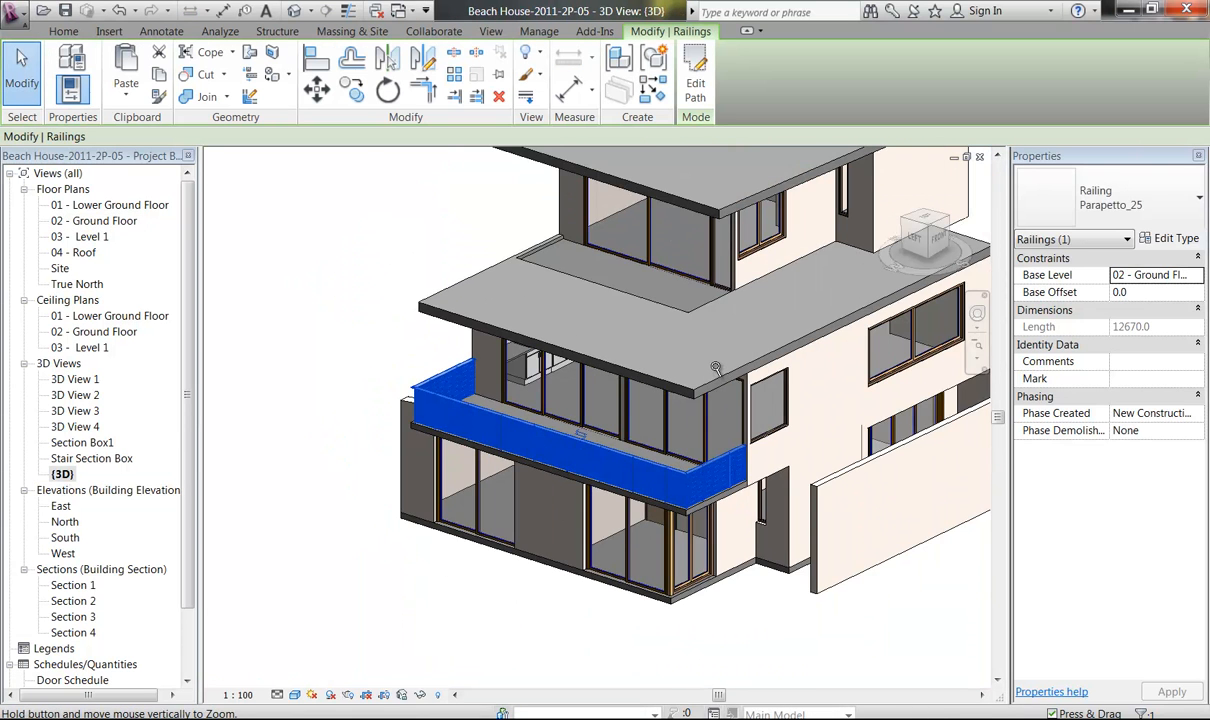
{"action": "middle_click_drag", "start_coordinate": [716, 360], "coordinate": [716, 686], "text": "ctrl"}
{"action": "middle_click_drag", "start_coordinate": [666, 614], "coordinate": [666, 668], "text": "ctrl"}
{"action": "key", "text": "Escape"}
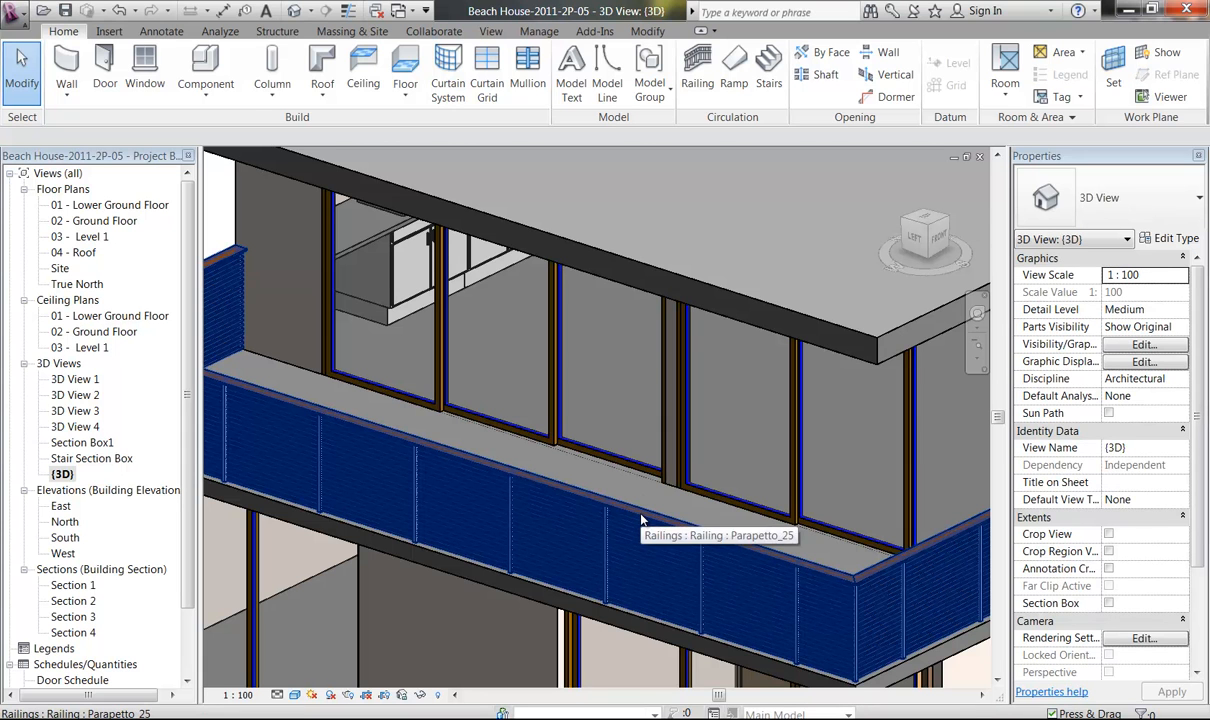
{"action": "left_click", "coordinate": [620, 505]}
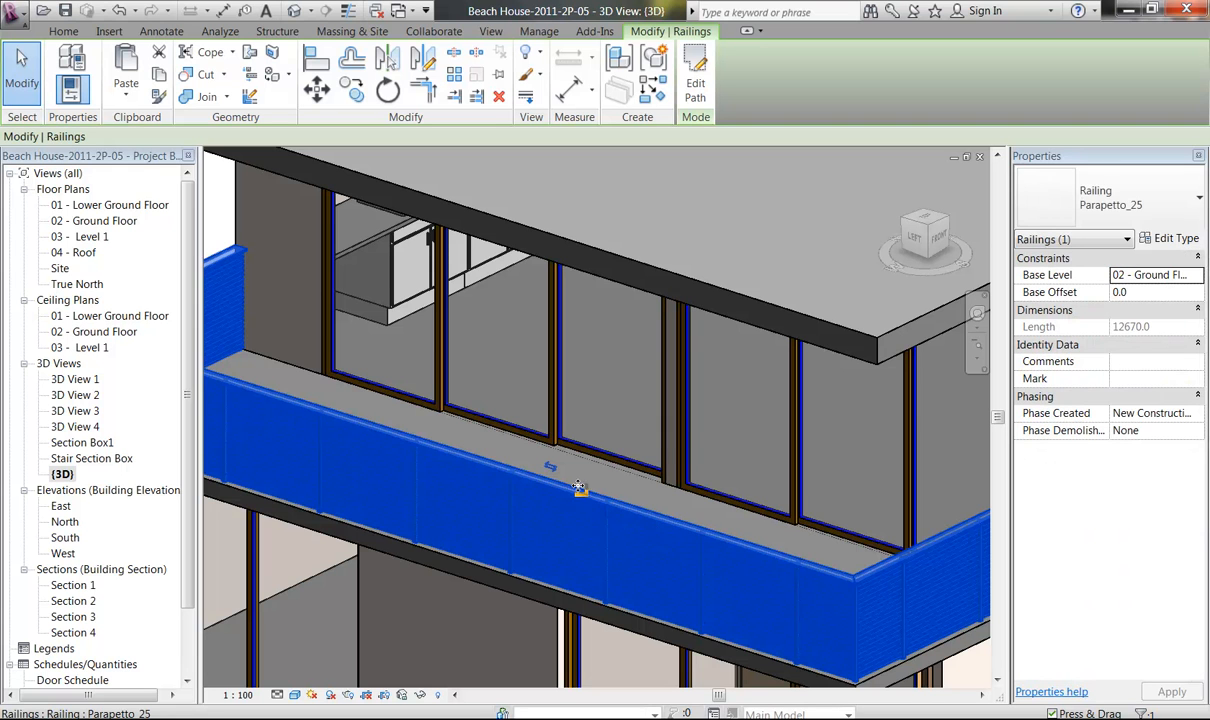
{"action": "left_click", "coordinate": [549, 468]}
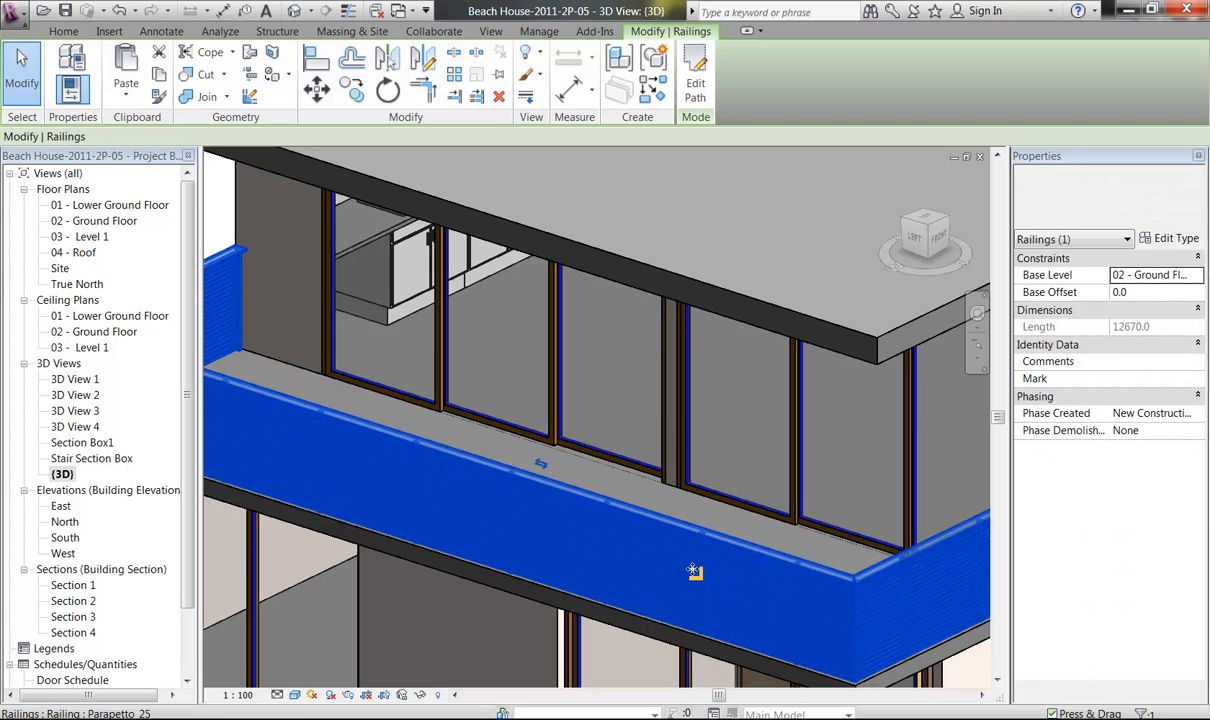
{"action": "key", "text": "Escape"}
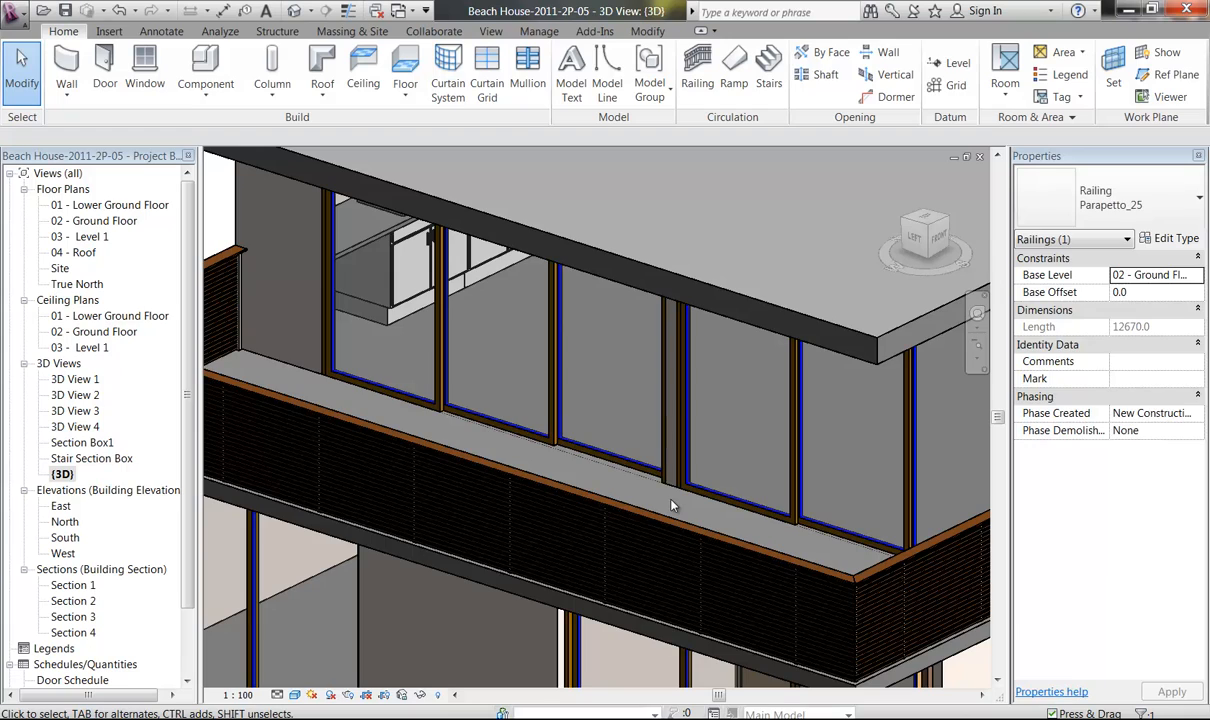
Step: Examine the slats, posts and handrail of the balustrade up close around the balcony's outer corner
{"action": "middle_click_drag", "start_coordinate": [725, 572], "coordinate": [675, 548]}
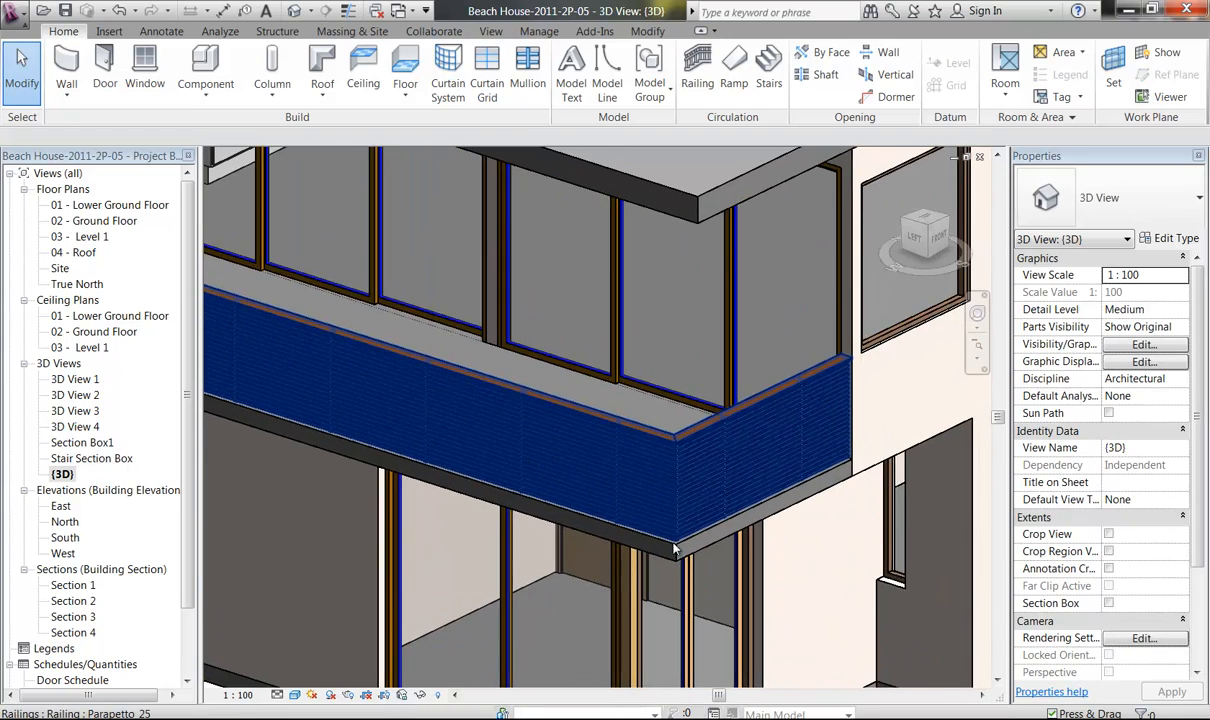
{"action": "scroll", "coordinate": [663, 519], "scroll_direction": "down", "scroll_amount": 5}
{"action": "scroll", "coordinate": [632, 583], "scroll_direction": "up", "scroll_amount": 7}
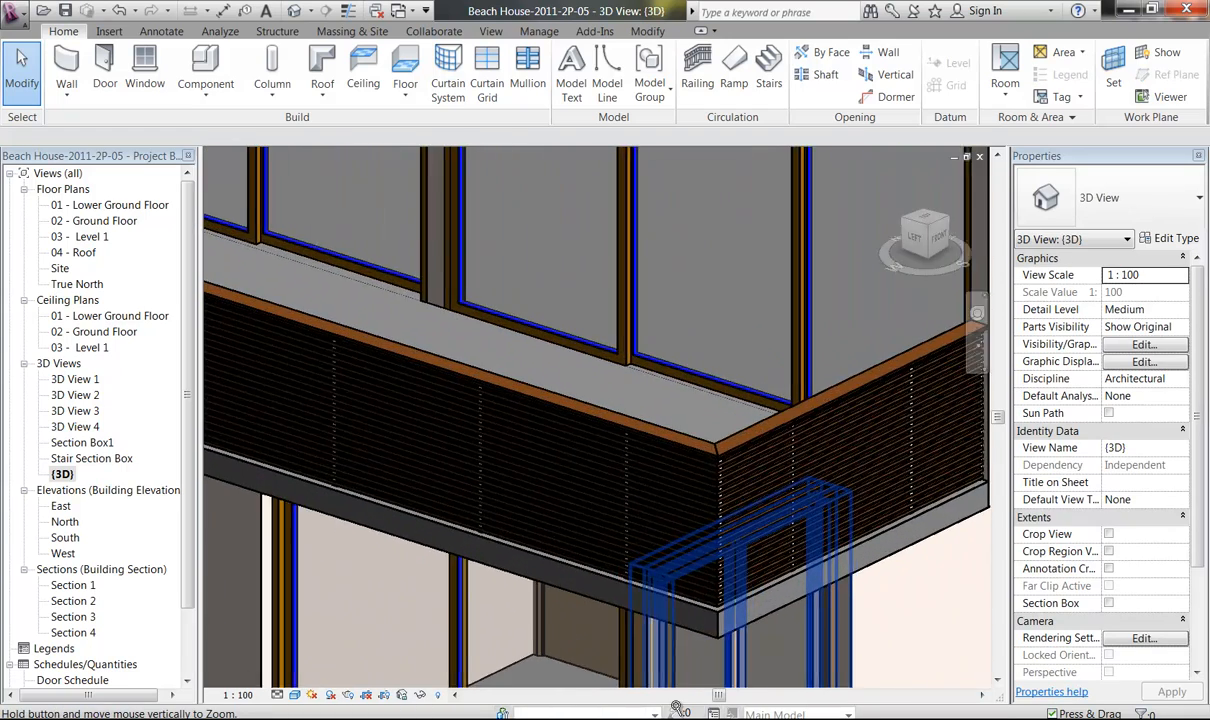
{"action": "scroll", "coordinate": [638, 585], "scroll_direction": "up", "scroll_amount": 3}
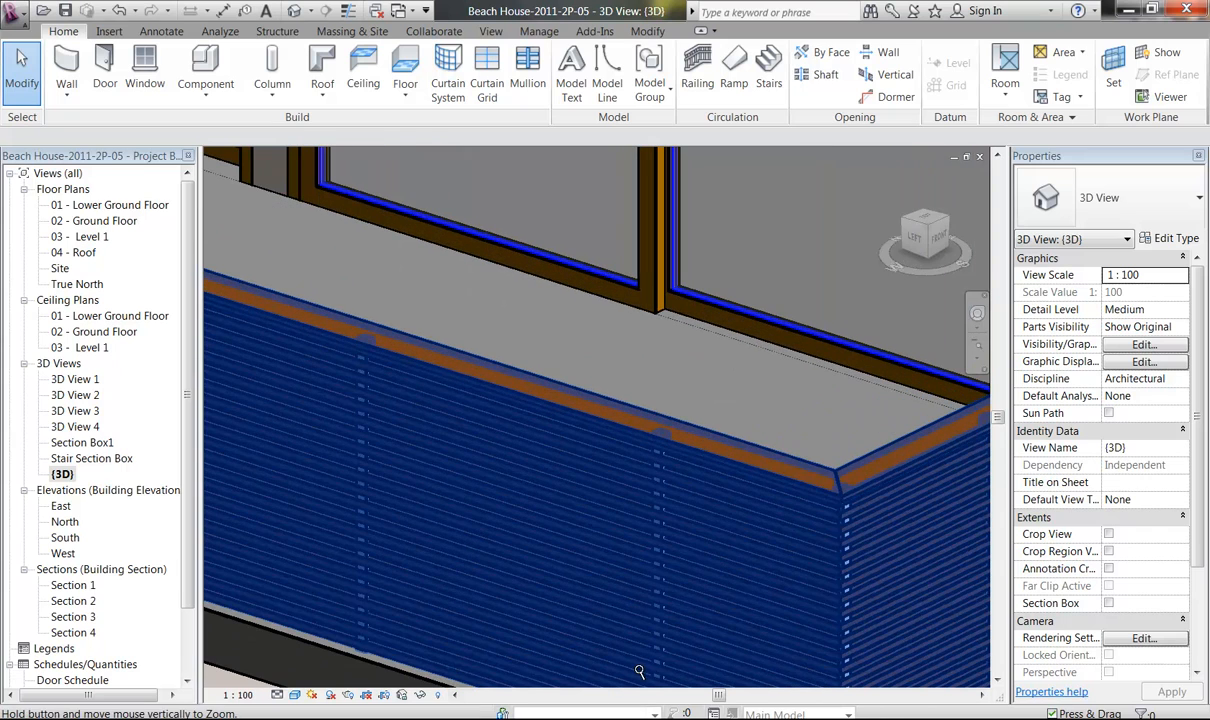
{"action": "scroll", "coordinate": [690, 391], "scroll_direction": "up", "scroll_amount": 2}
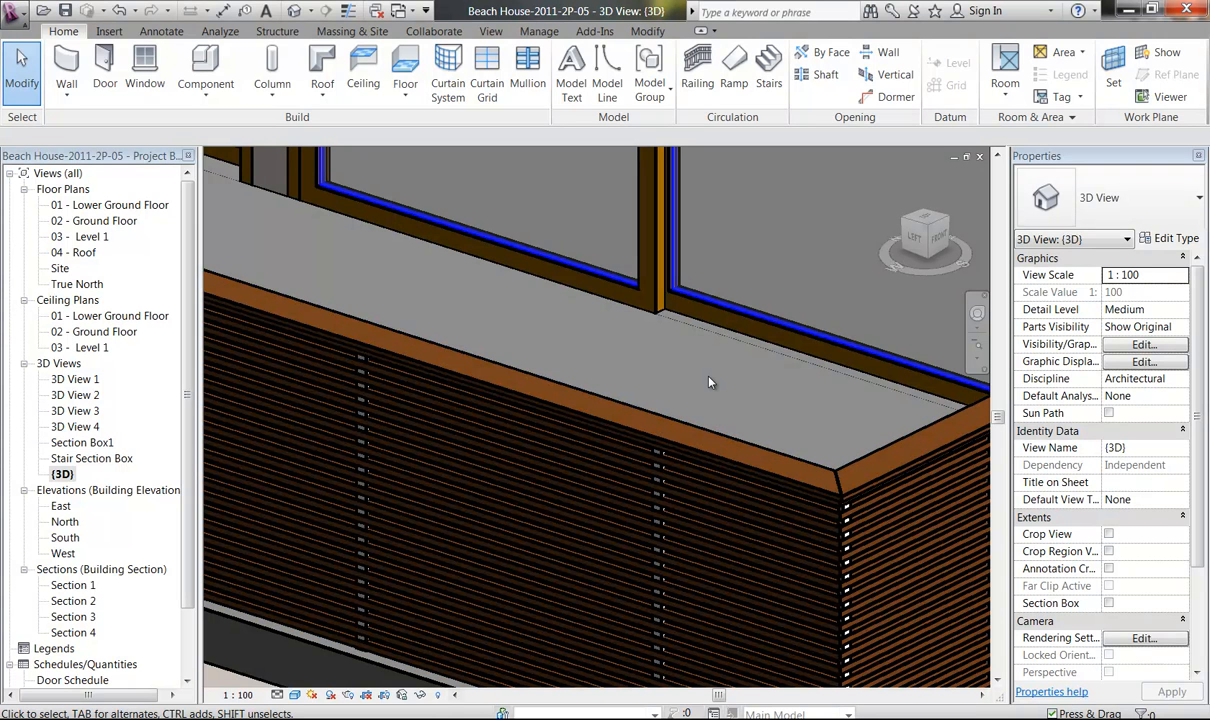
{"action": "middle_click_drag", "start_coordinate": [709, 383], "coordinate": [646, 412]}
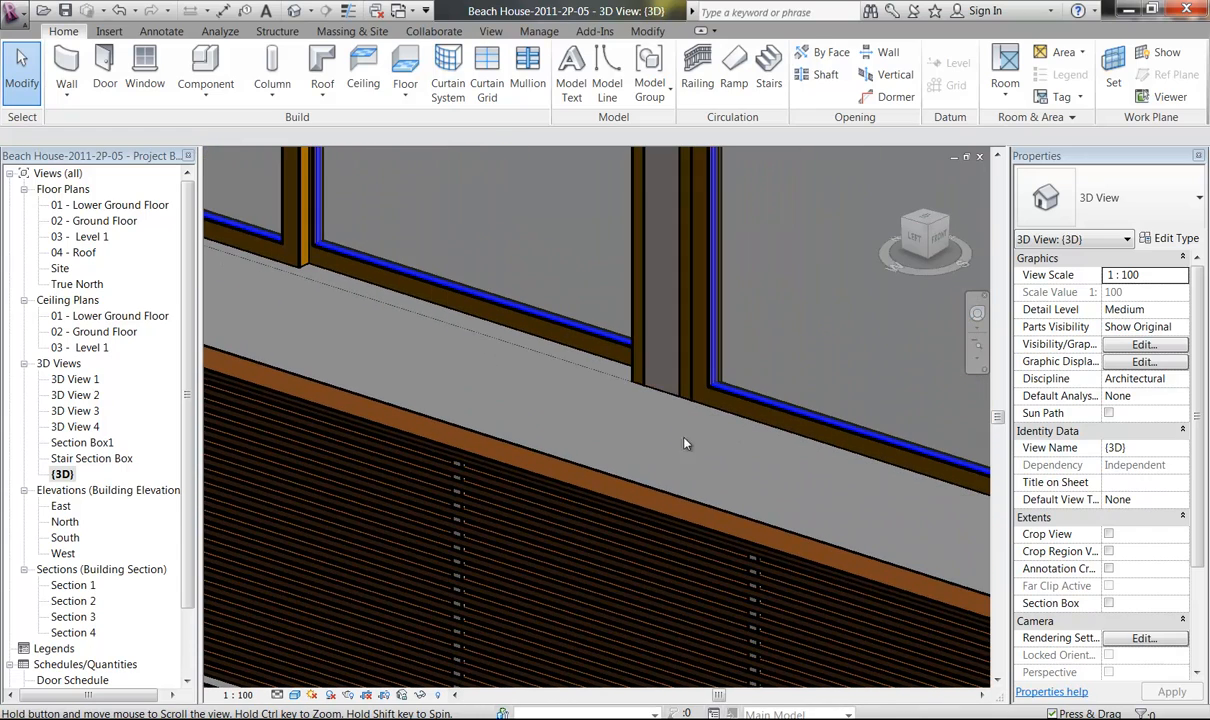
Step: Start a railing in the 03 - Level 1 plan and pick the balcony's short edge below window 8, offset 60 inward
{"action": "double_click", "coordinate": [84, 238]}
{"action": "middle_click_drag", "start_coordinate": [513, 474], "coordinate": [537, 599]}
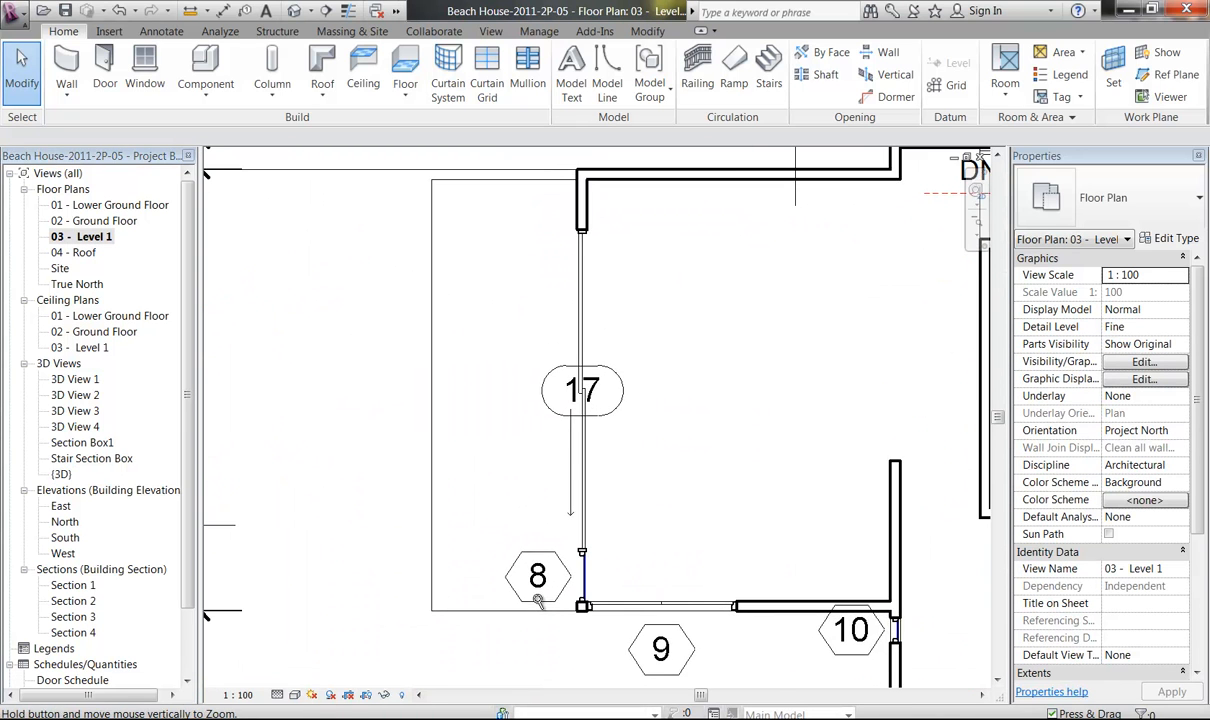
{"action": "middle_click_drag", "start_coordinate": [469, 454], "coordinate": [510, 483]}
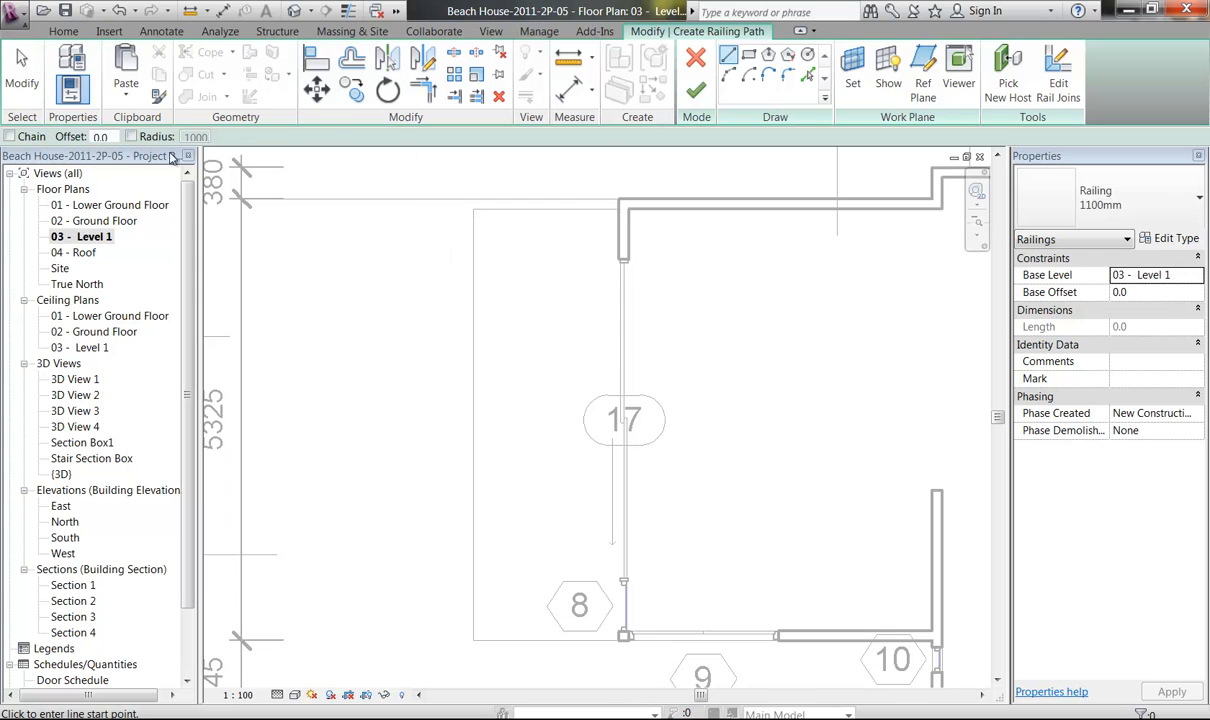
{"action": "left_click", "coordinate": [808, 76]}
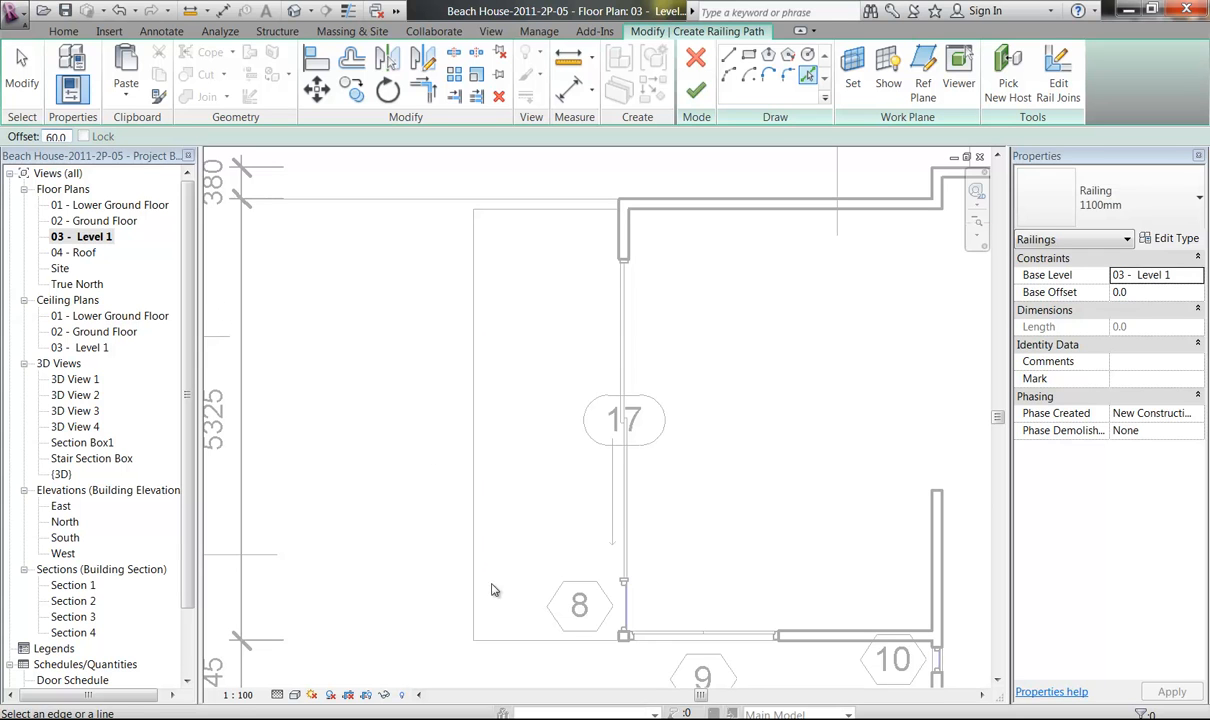
{"action": "left_click", "coordinate": [511, 645]}
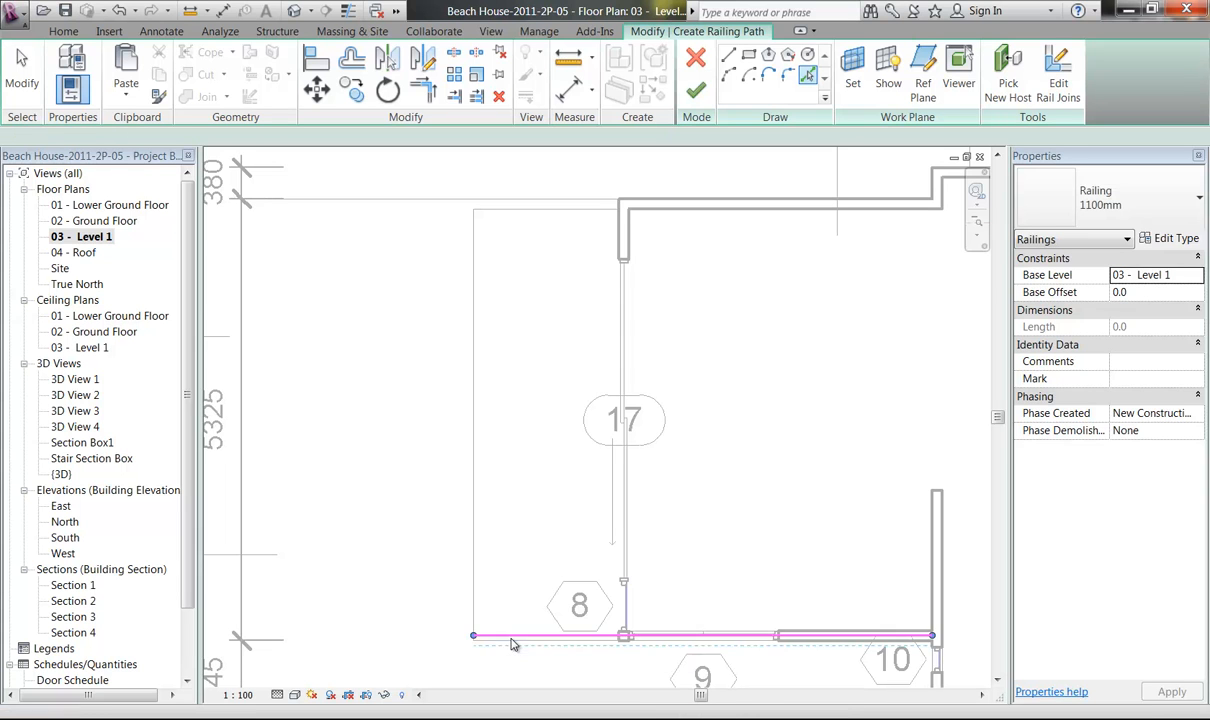
Step: Add railing path lines along the Level 1 balcony's long outer edge and its far short edge, offset 60 inward
{"action": "left_click", "coordinate": [475, 541]}
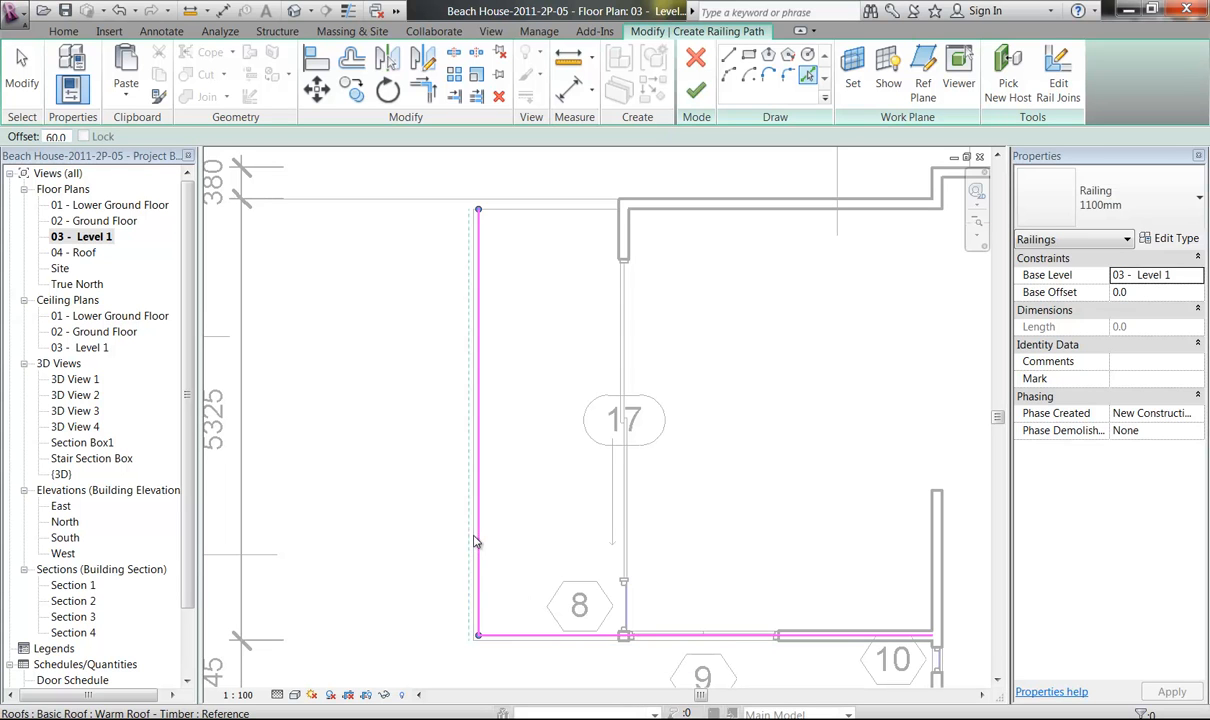
{"action": "left_click", "coordinate": [513, 211]}
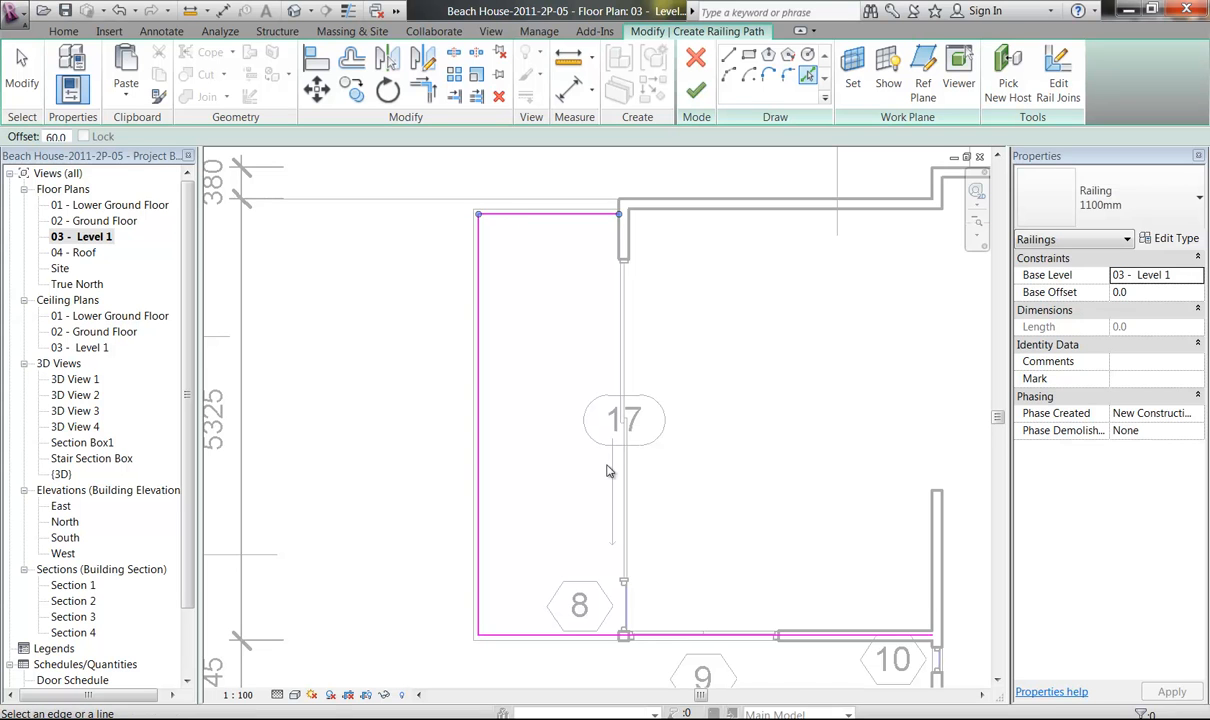
{"action": "key", "text": "Escape"}
{"action": "key", "text": "Escape"}
Step: Shorten the path line below window 8 to 1700 so it ends at the house wall, and finish the railing sketch
{"action": "left_click", "coordinate": [887, 636]}
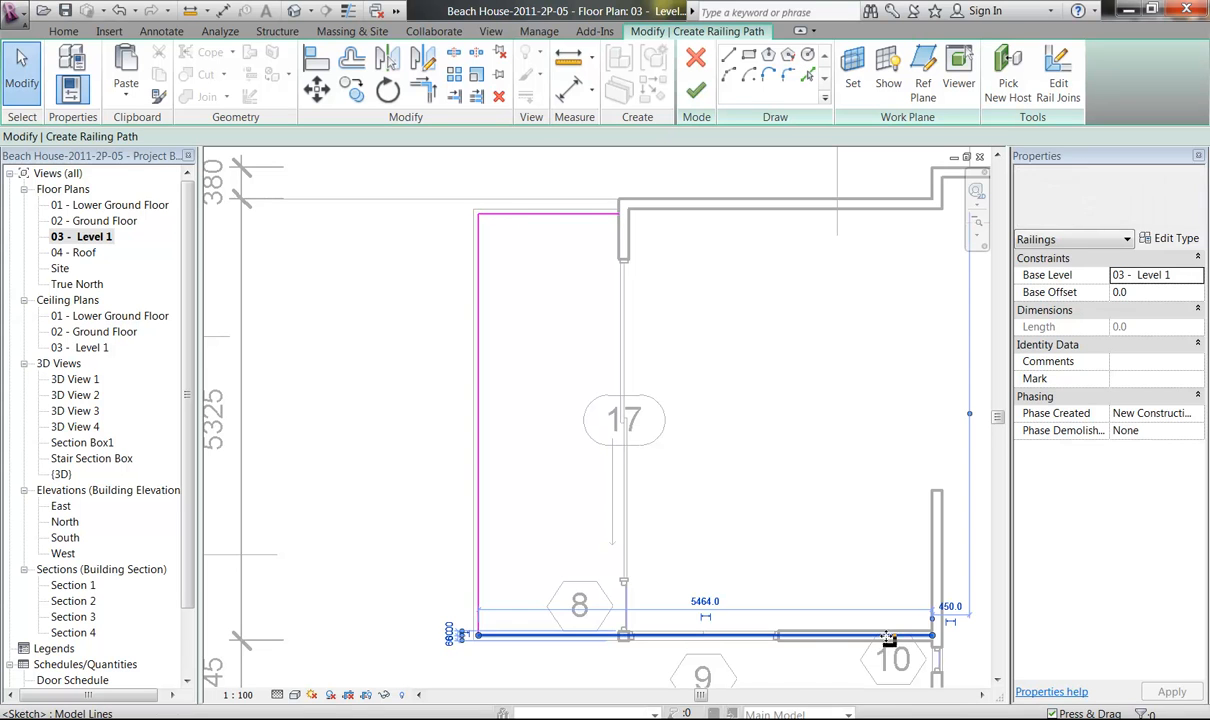
{"action": "left_click_drag", "start_coordinate": [933, 636], "coordinate": [622, 637]}
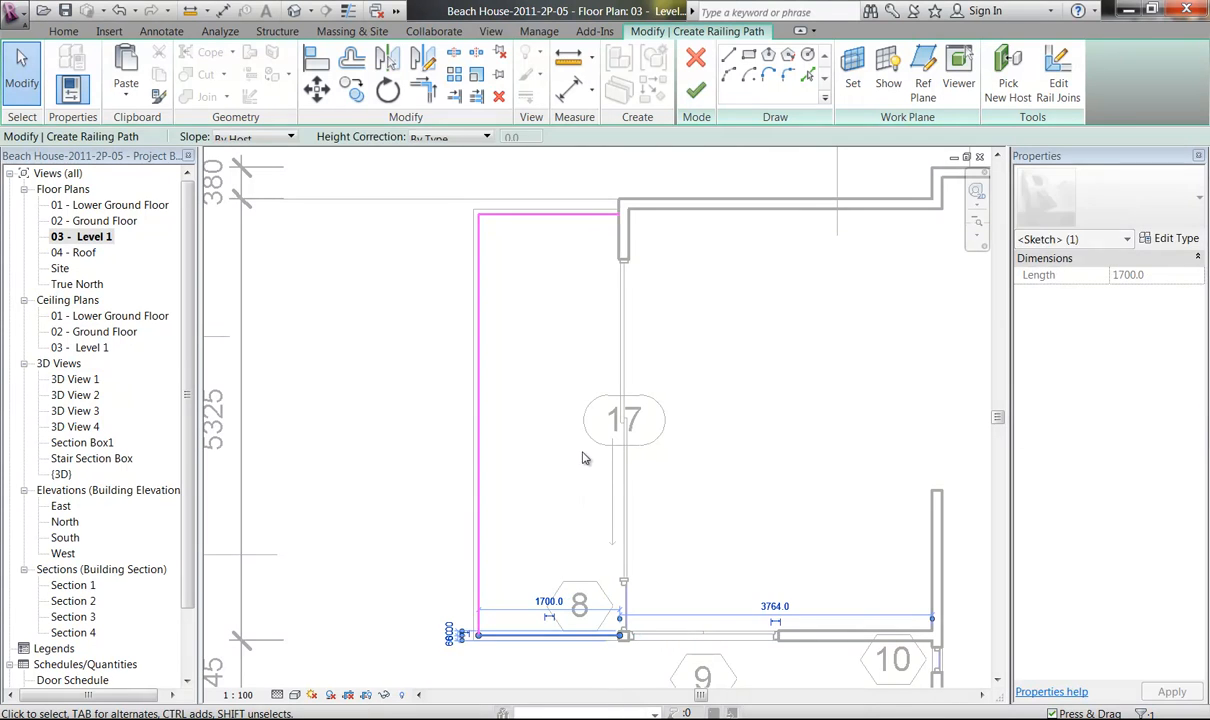
{"action": "left_click", "coordinate": [580, 452]}
{"action": "left_click", "coordinate": [702, 91]}
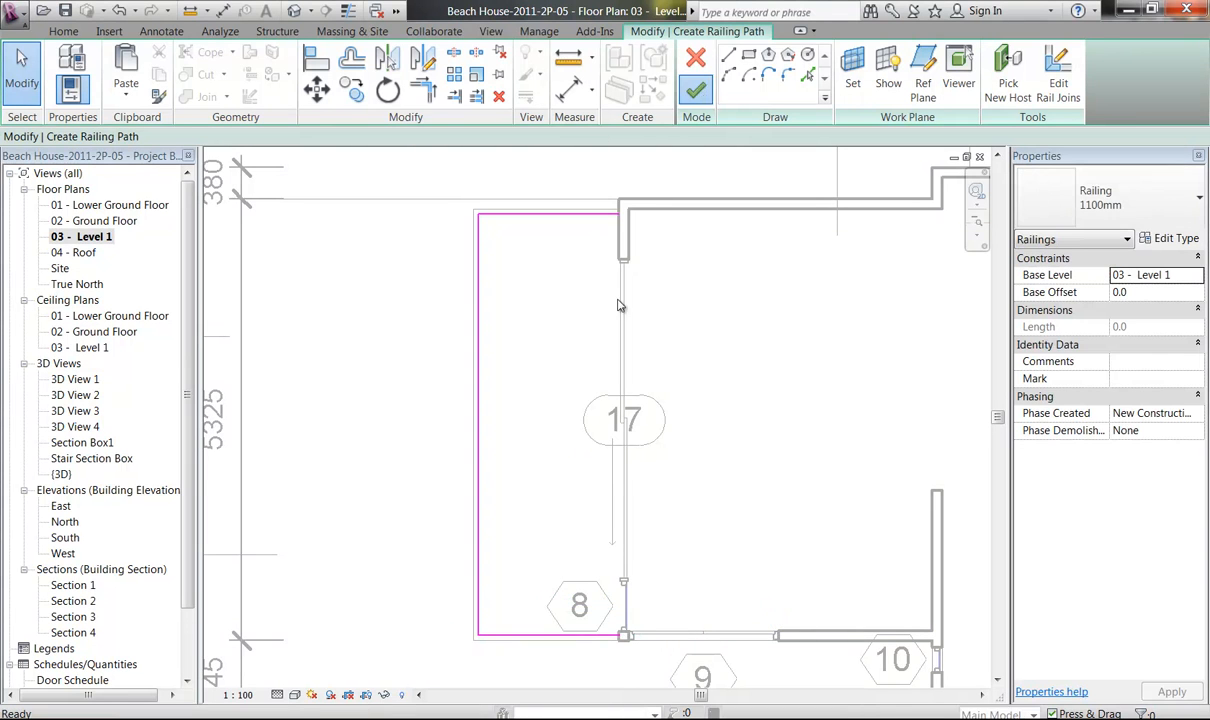
Step: Open the {3D} view and change the new Level 1 balcony railing's type to Parapetto_25
{"action": "double_click", "coordinate": [60, 475]}
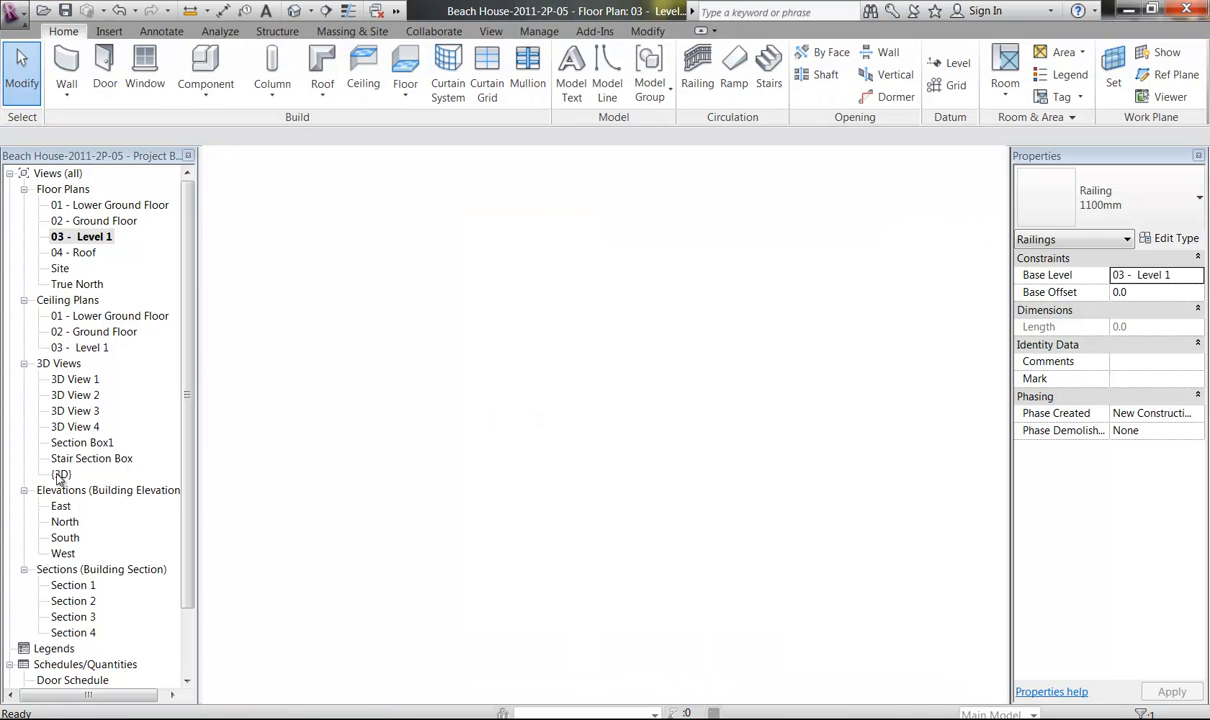
{"action": "middle_click_drag", "start_coordinate": [640, 521], "coordinate": [500, 303]}
{"action": "middle_click_drag", "start_coordinate": [519, 381], "coordinate": [521, 322], "text": "ctrl"}
{"action": "key", "text": "alt"}
{"action": "middle_click_drag", "start_coordinate": [526, 441], "coordinate": [525, 324], "text": "ctrl"}
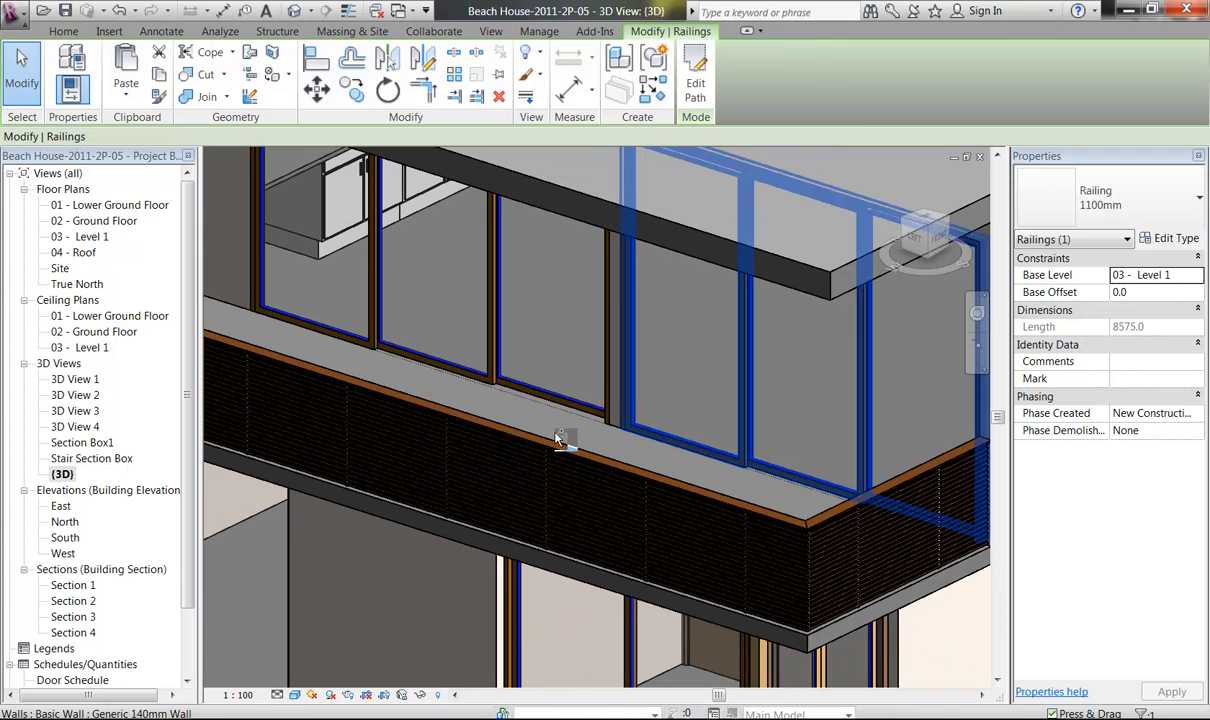
{"action": "middle_click_drag", "start_coordinate": [553, 451], "coordinate": [499, 562]}
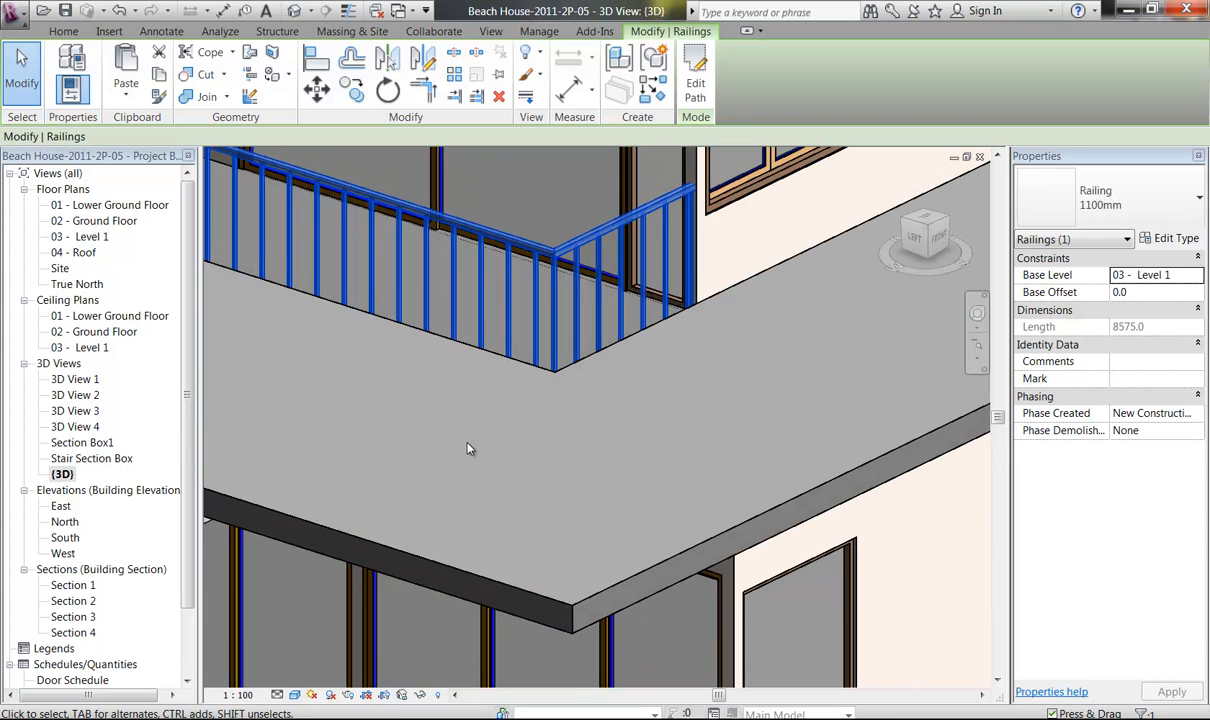
{"action": "middle_click_drag", "start_coordinate": [503, 469], "coordinate": [706, 591]}
{"action": "left_click", "coordinate": [1124, 210]}
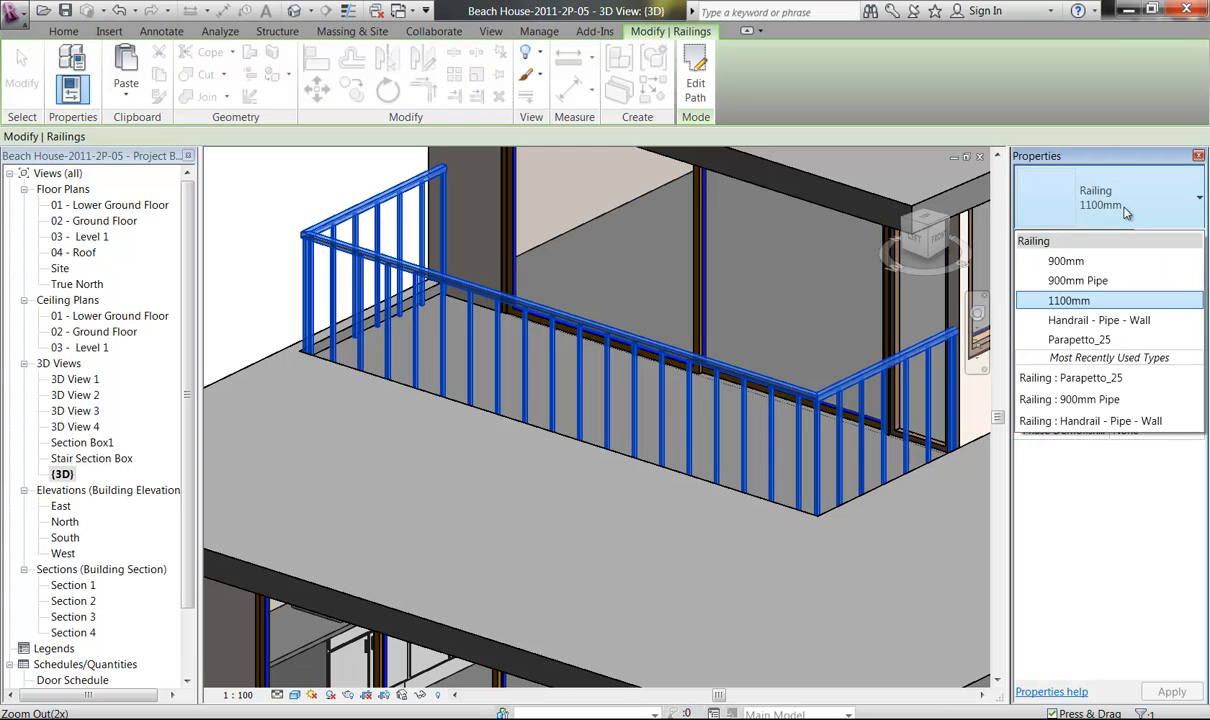
{"action": "left_click", "coordinate": [1040, 339]}
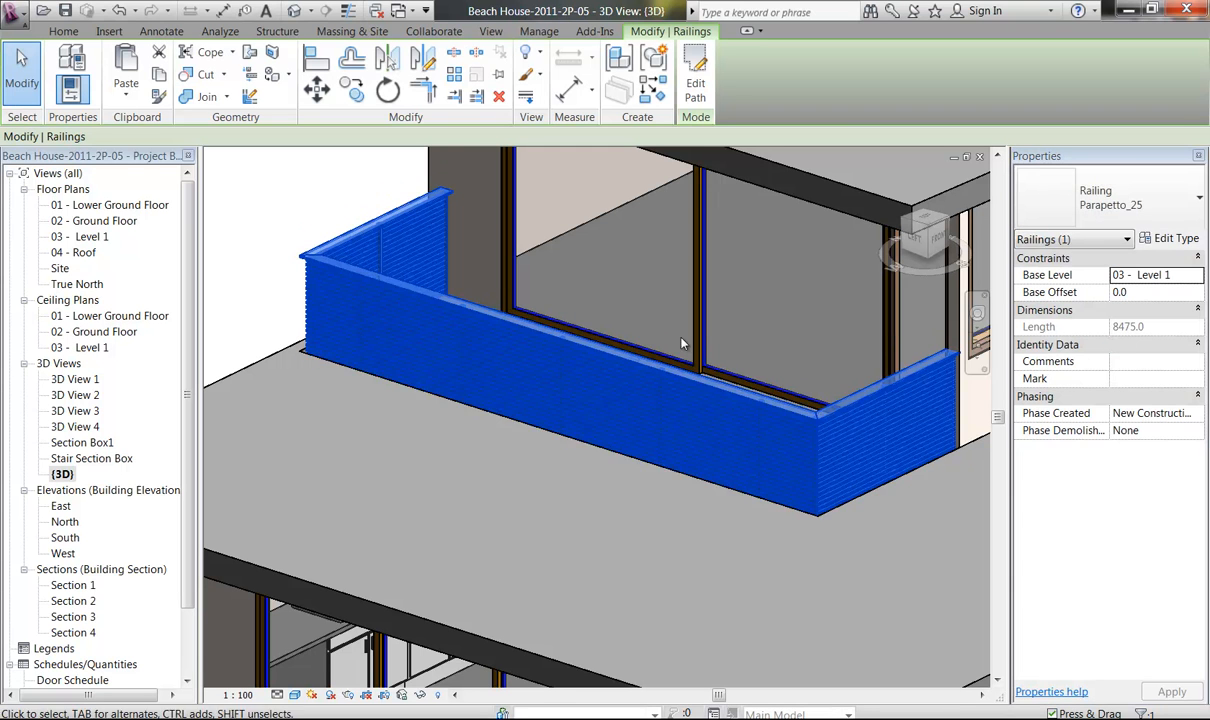
{"action": "left_click", "coordinate": [263, 240]}
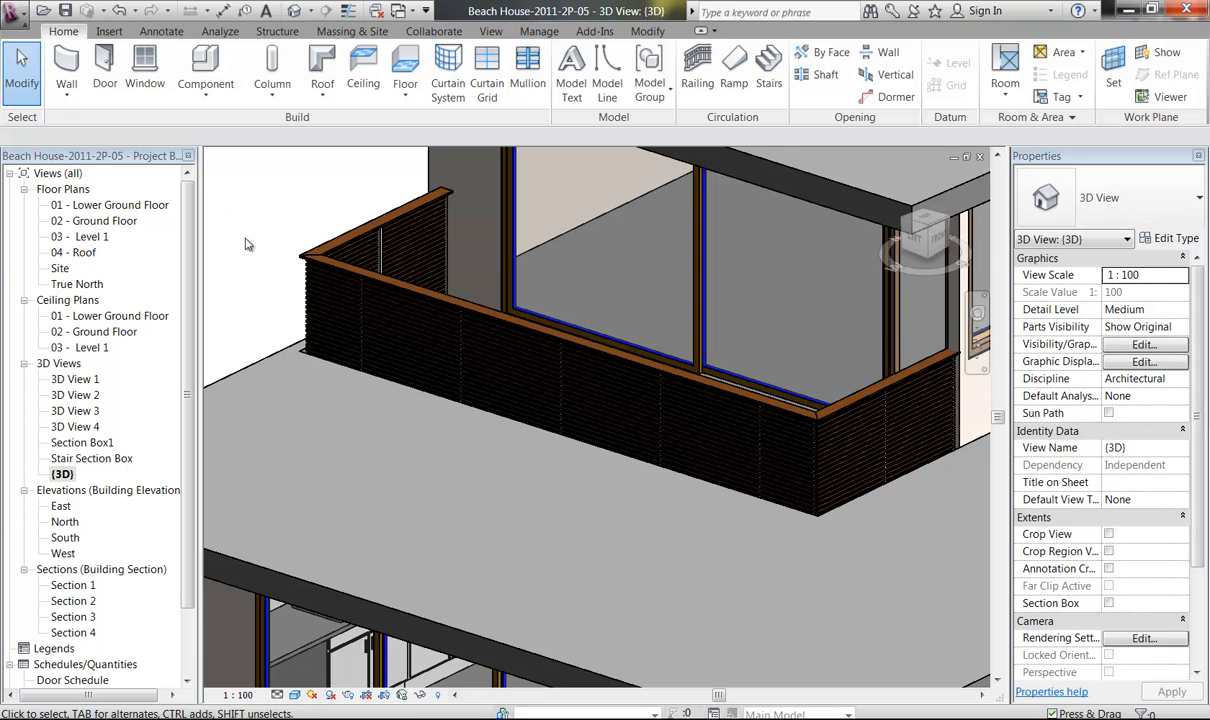
Step: Examine the timber balustrades of the ground floor and Level 1 balconies together from outside the house
{"action": "middle_click_drag", "start_coordinate": [473, 399], "coordinate": [540, 344]}
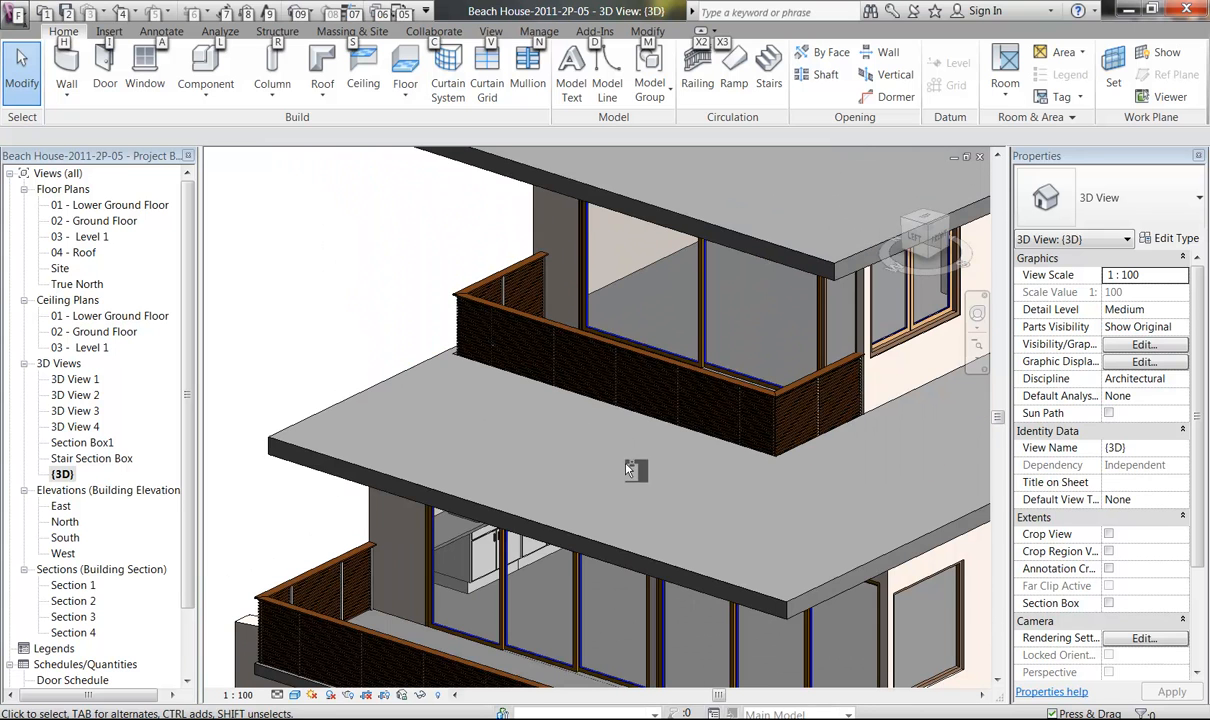
{"action": "scroll", "coordinate": [600, 417], "scroll_direction": "down", "scroll_amount": 3}
{"action": "key", "text": "alt"}
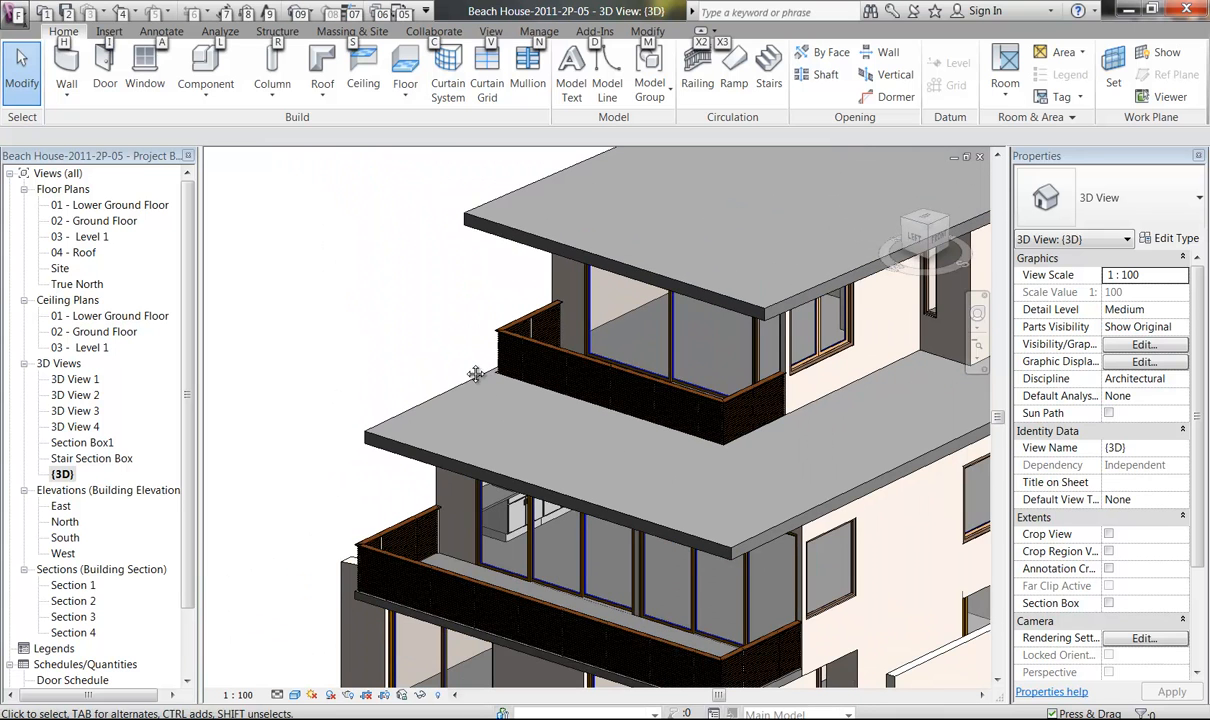
{"action": "middle_click_drag", "start_coordinate": [471, 372], "coordinate": [537, 373]}
{"action": "left_click", "coordinate": [299, 271]}
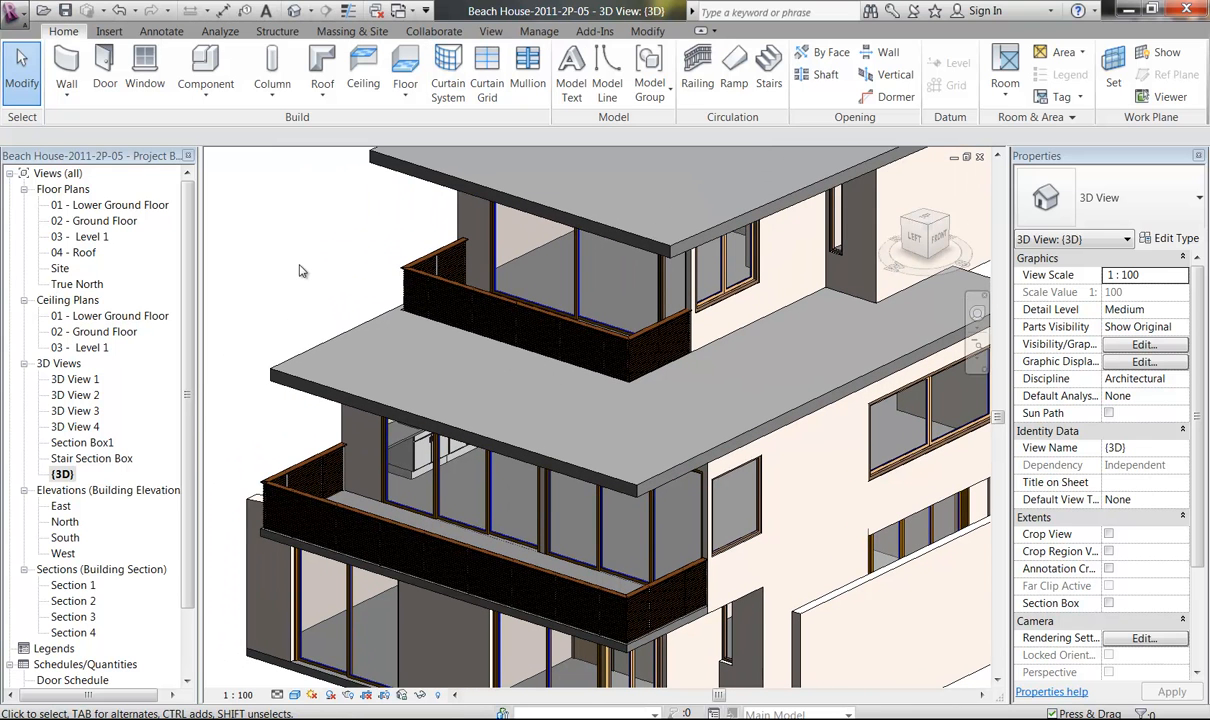
Step: Place a perspective camera in the 02 - Ground Floor plan beyond the stair, aimed across the kitchen towards the balcony corner
{"action": "double_click", "coordinate": [86, 220]}
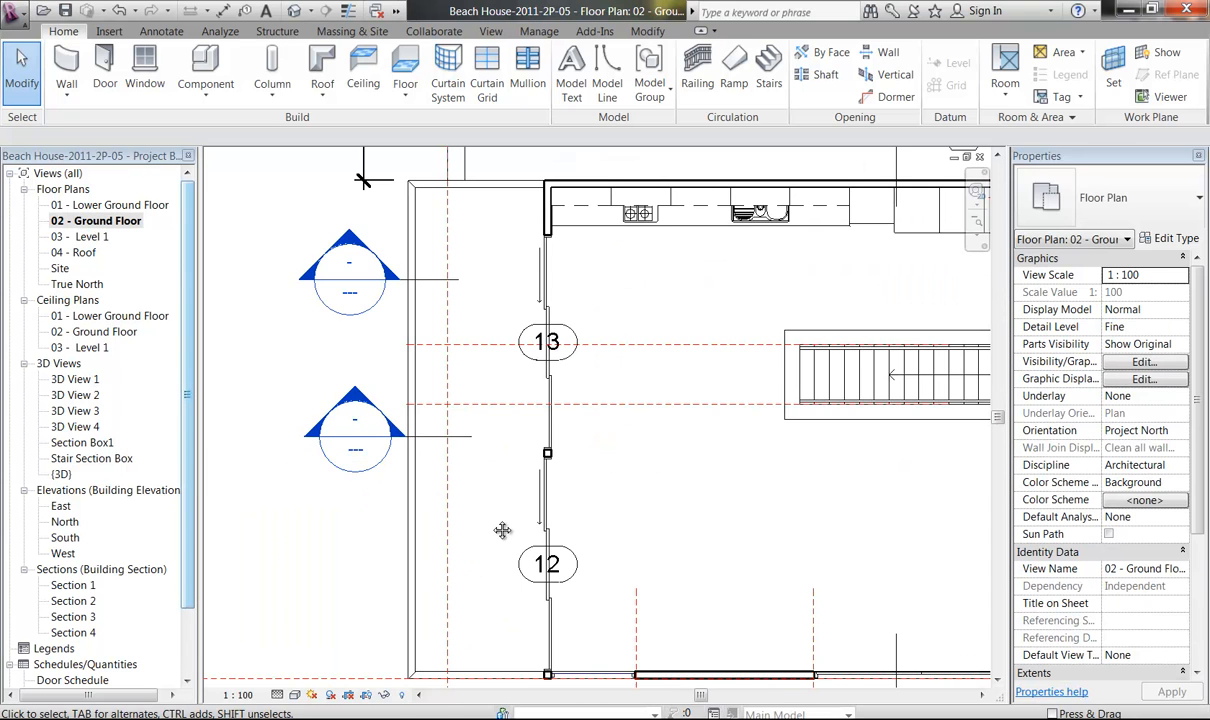
{"action": "middle_click_drag", "start_coordinate": [502, 530], "coordinate": [481, 532]}
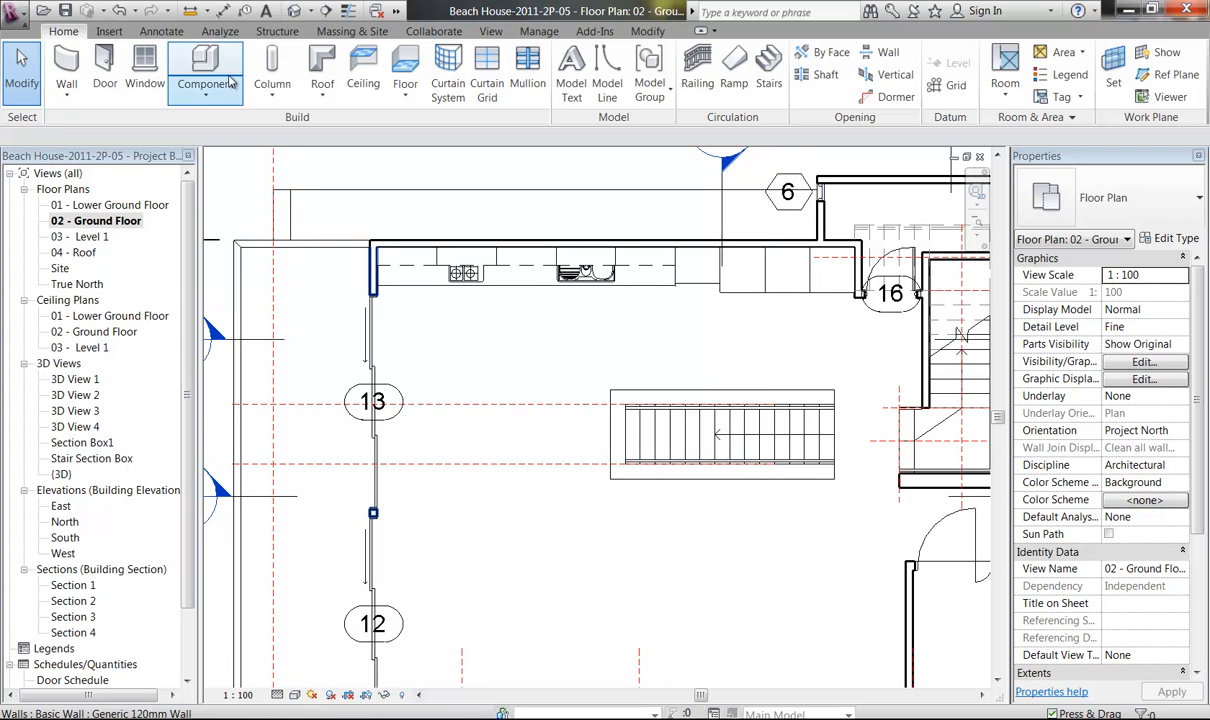
{"action": "left_click", "coordinate": [311, 10]}
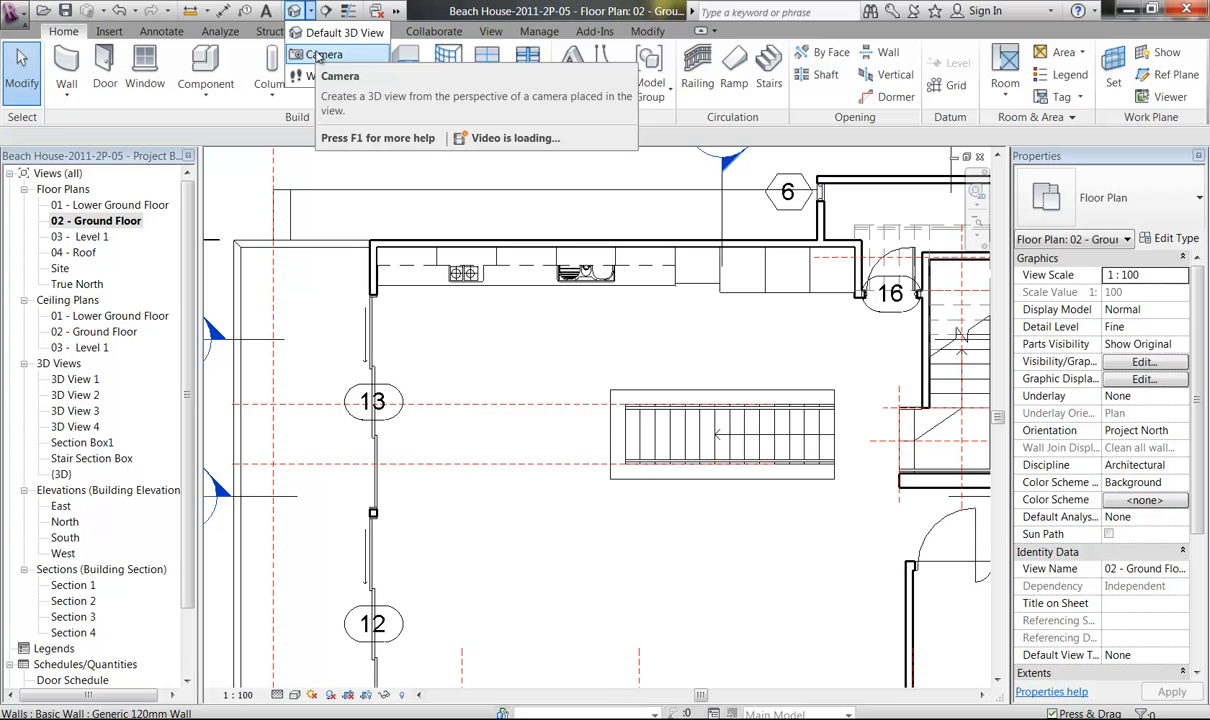
{"action": "left_click", "coordinate": [318, 55]}
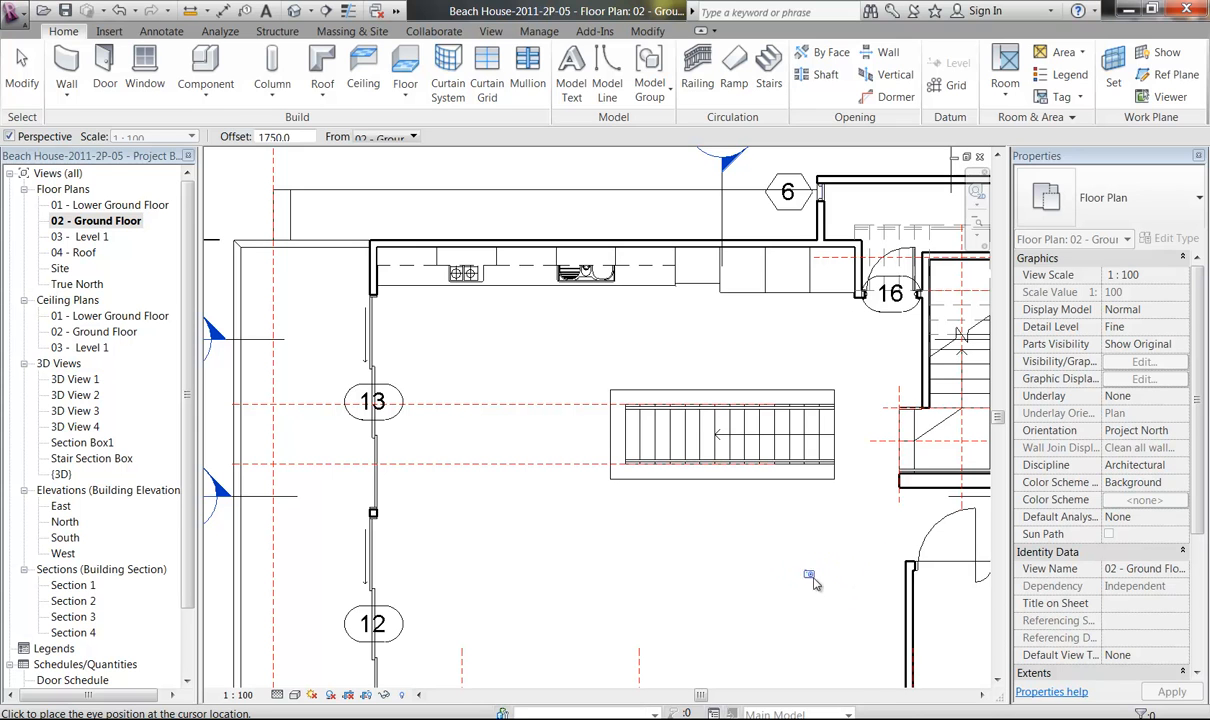
{"action": "left_click", "coordinate": [868, 567]}
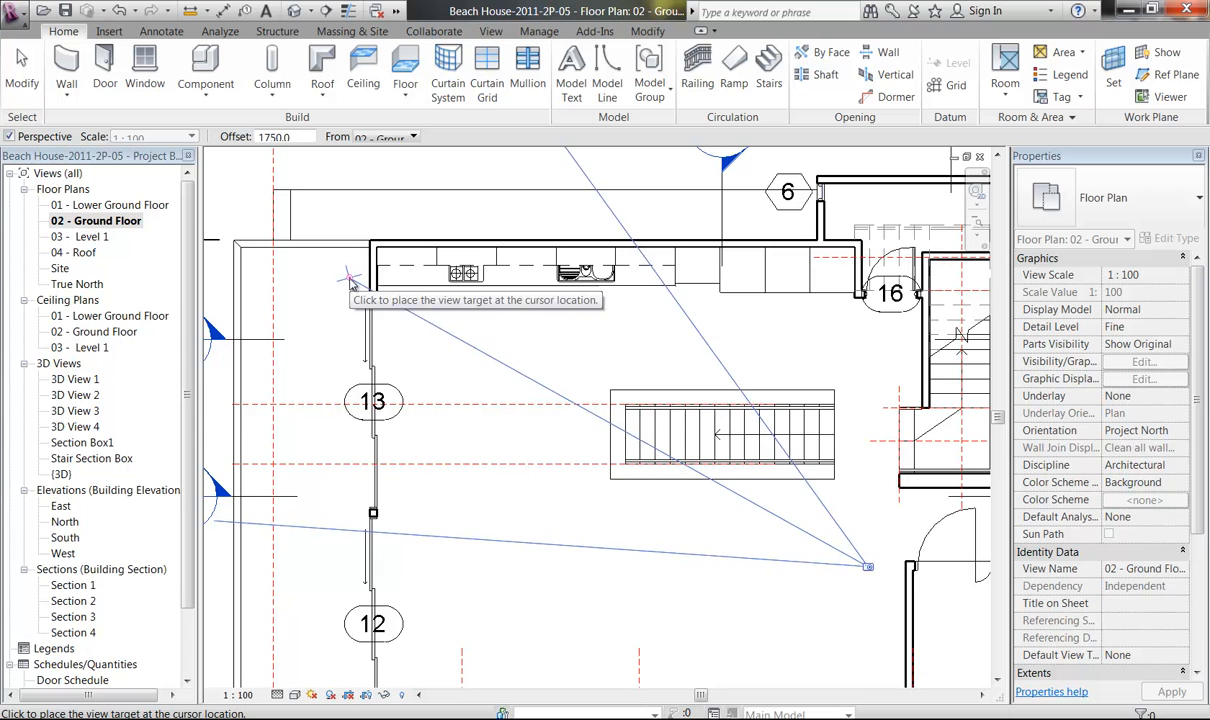
{"action": "left_click", "coordinate": [386, 157]}
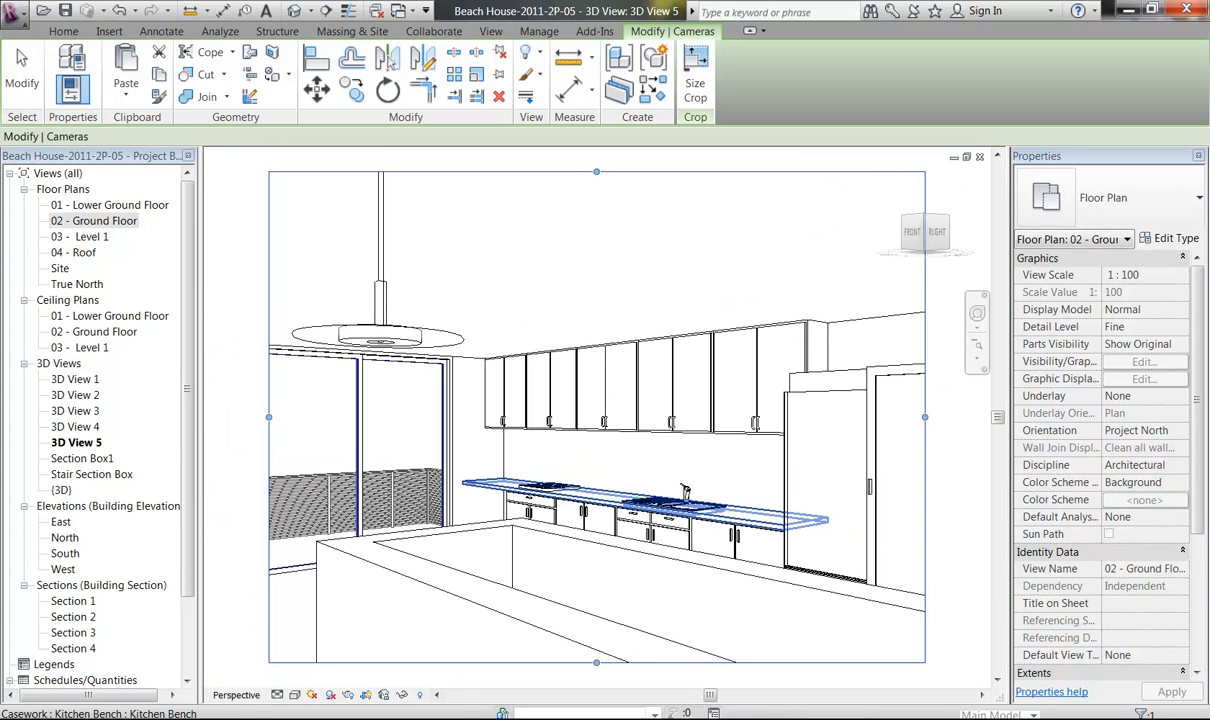
Step: Set the new camera view's visual style to Shaded
{"action": "middle_click_drag", "start_coordinate": [544, 336], "coordinate": [502, 278]}
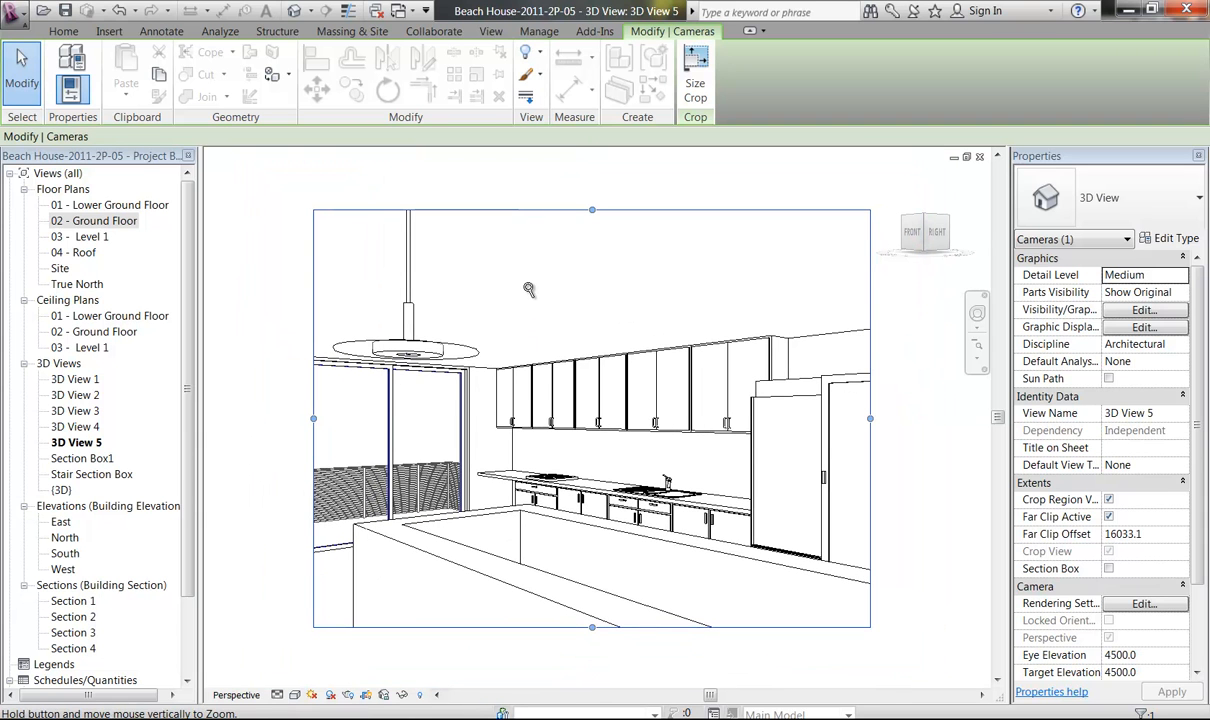
{"action": "left_click", "coordinate": [295, 695]}
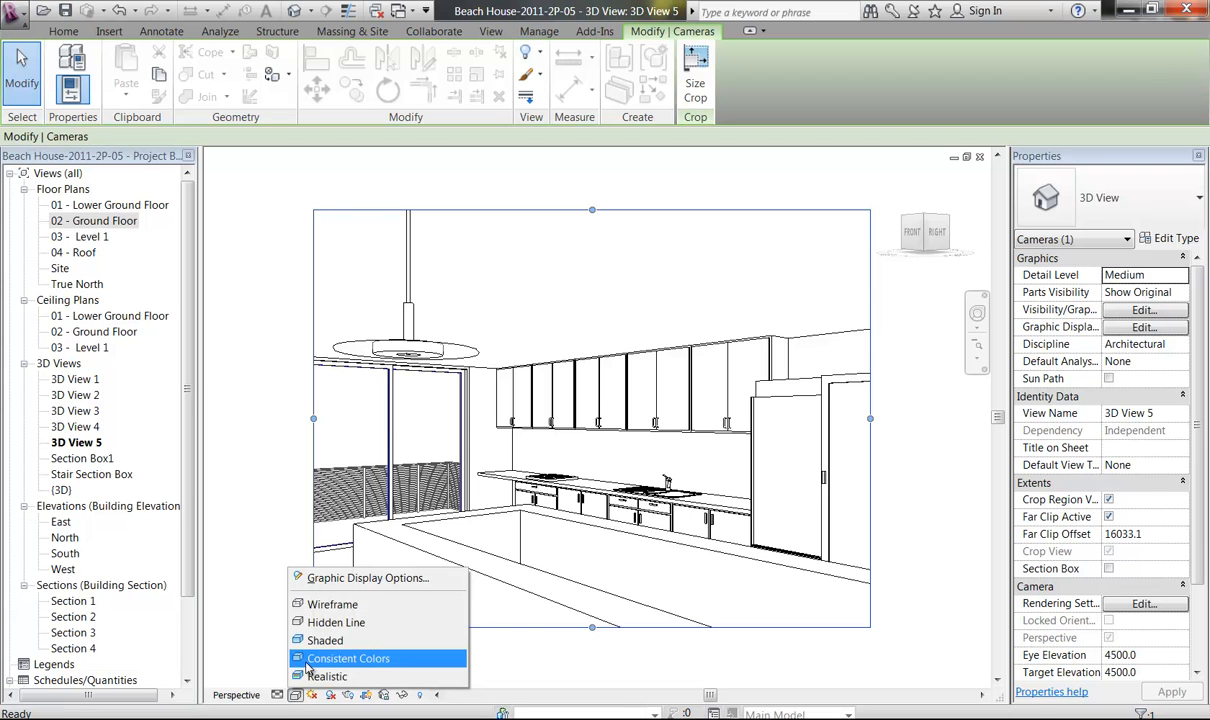
{"action": "left_click", "coordinate": [322, 640]}
{"action": "left_click", "coordinate": [282, 465]}
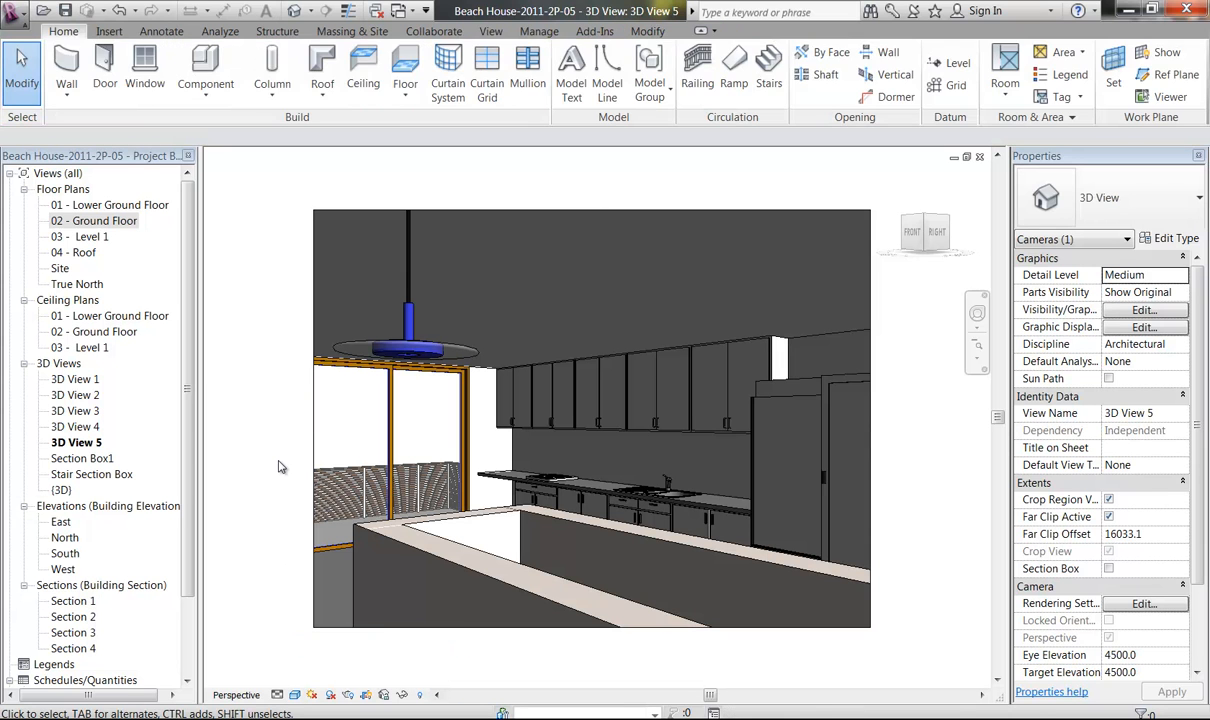
Step: Enlarge the camera view's crop region on both sides and along the lower edge to show more of the room
{"action": "left_click", "coordinate": [314, 424]}
{"action": "left_click_drag", "start_coordinate": [314, 424], "coordinate": [267, 419]}
{"action": "left_click_drag", "start_coordinate": [569, 627], "coordinate": [568, 661]}
{"action": "left_click_drag", "start_coordinate": [872, 441], "coordinate": [898, 434]}
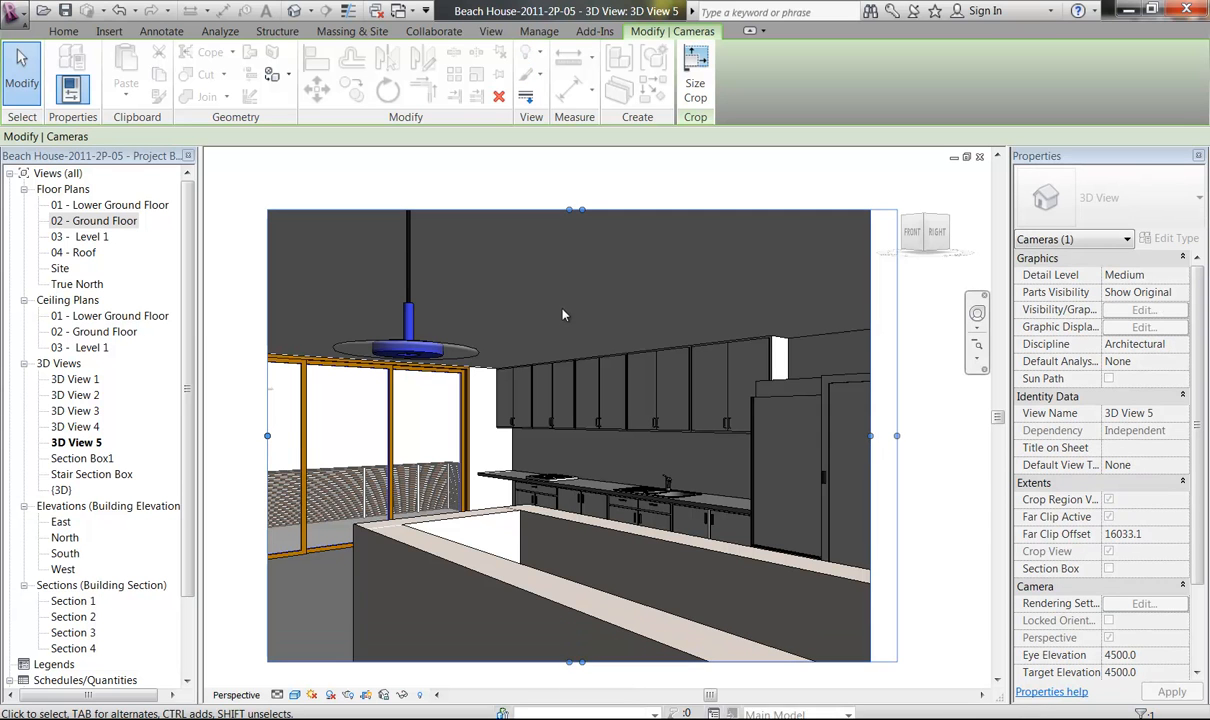
{"action": "key", "text": "Escape"}
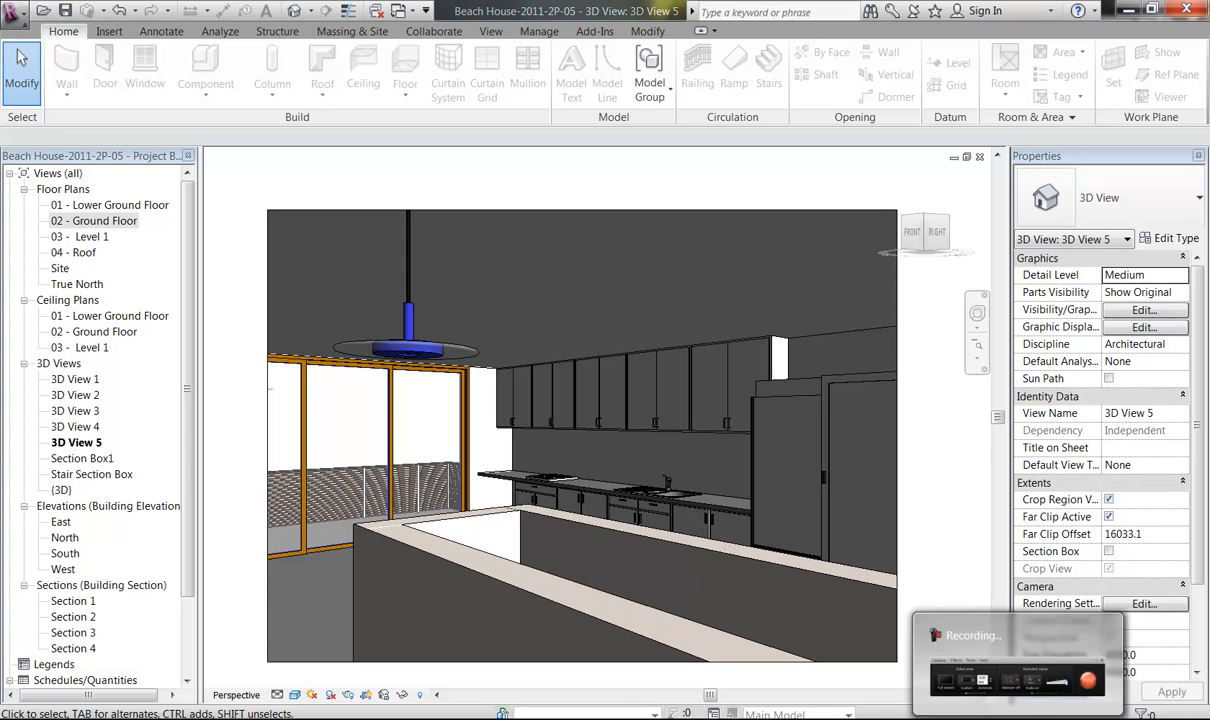
{"action": "left_click", "coordinate": [1017, 717]}
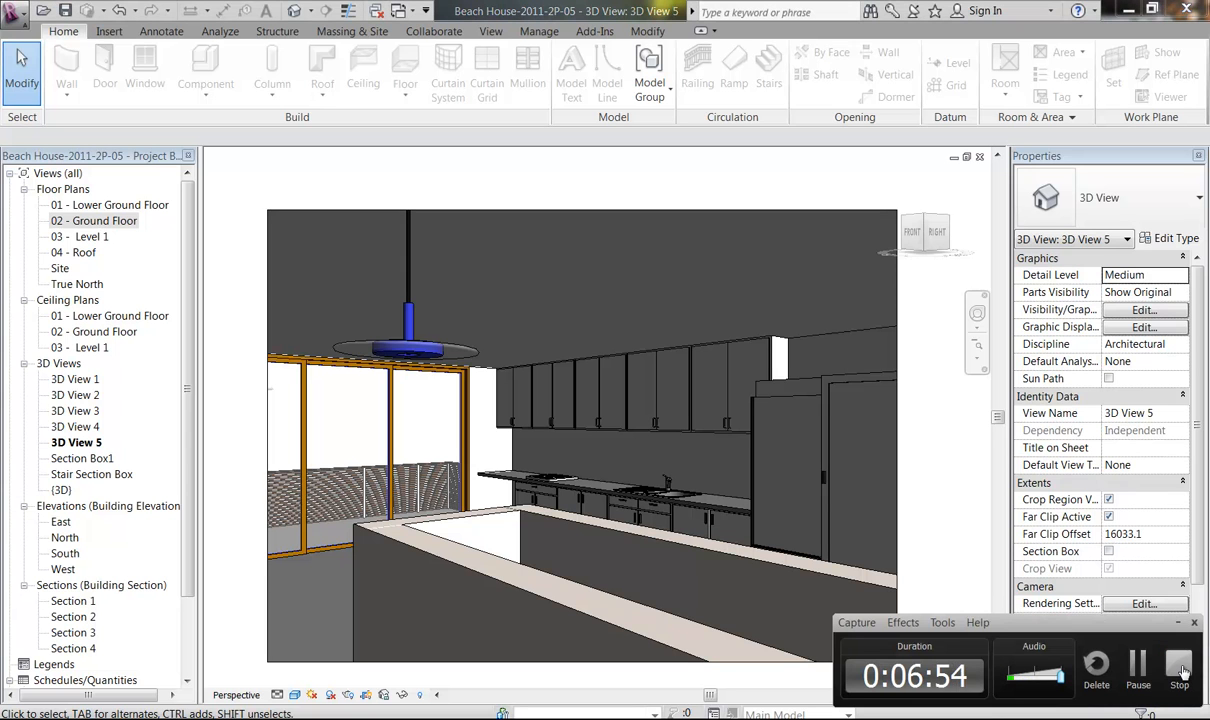